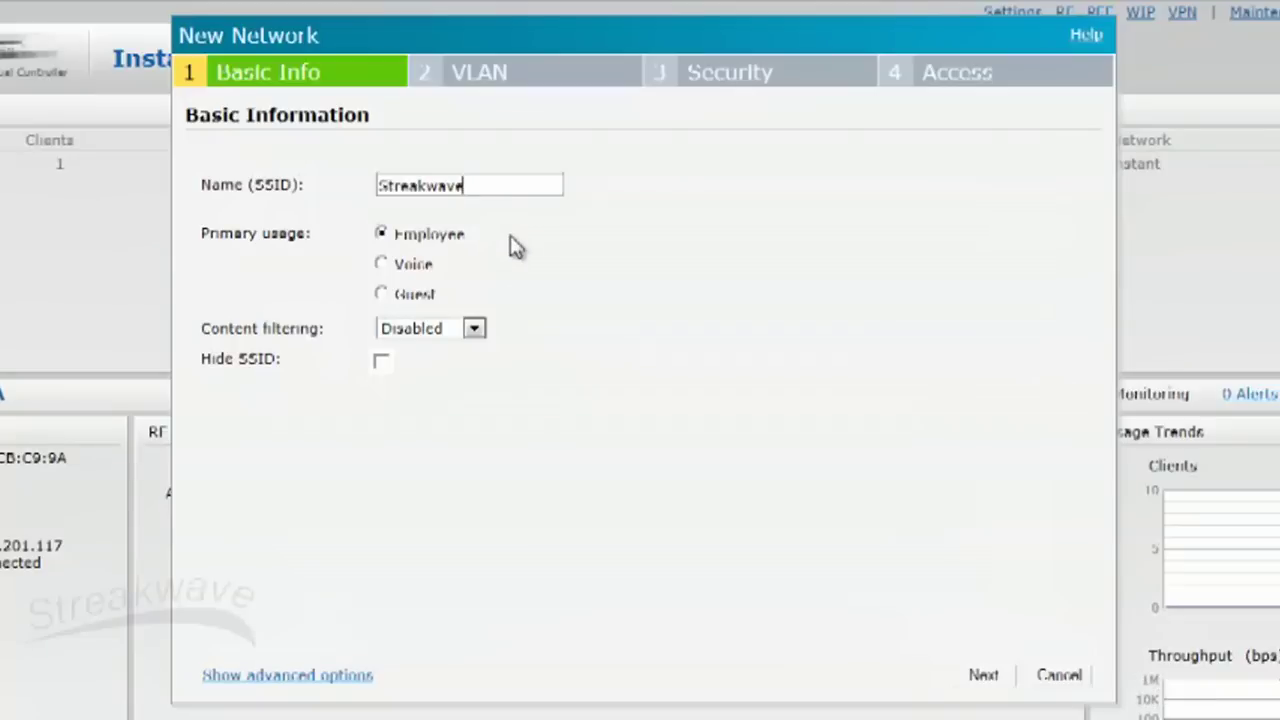
Step: Advance the new Employee network Streakwave from Basic Info to its VLAN settings
{"action": "left_click", "coordinate": [983, 676]}
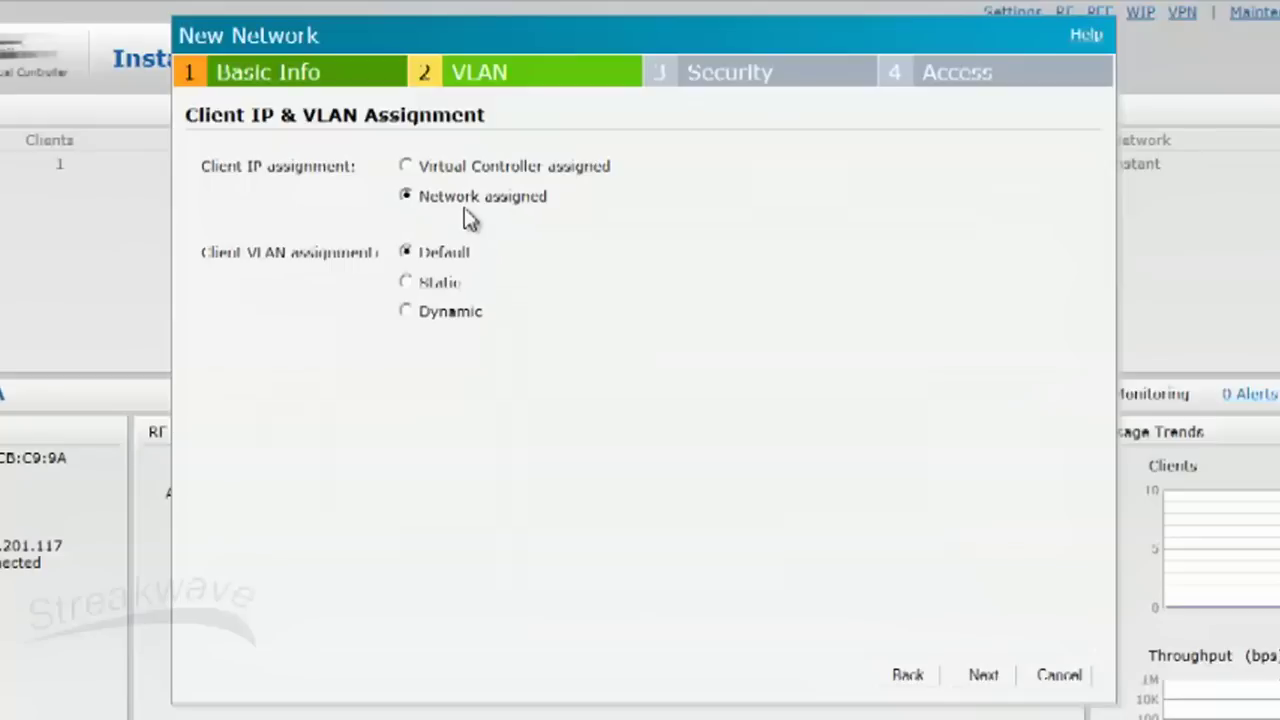
Step: Keep the Default VLAN and enter the WPA-2 Personal passphrase twice
{"action": "left_click", "coordinate": [406, 252]}
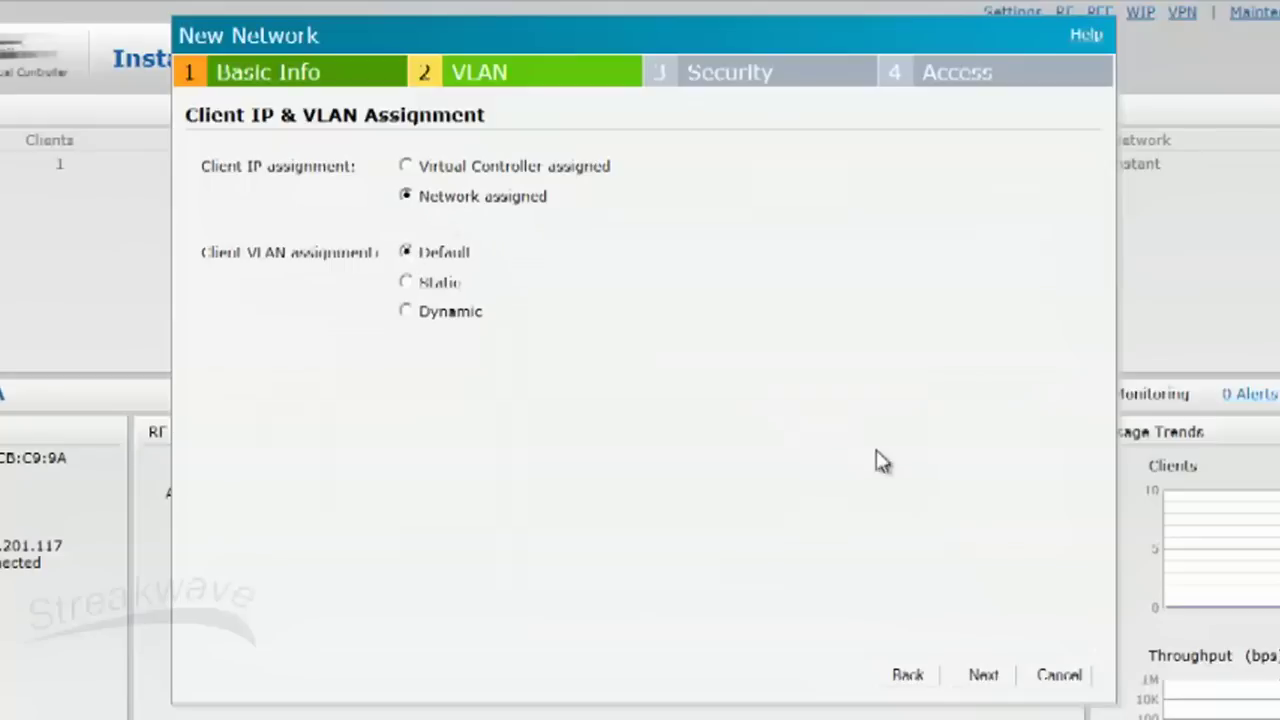
{"action": "left_click", "coordinate": [983, 676]}
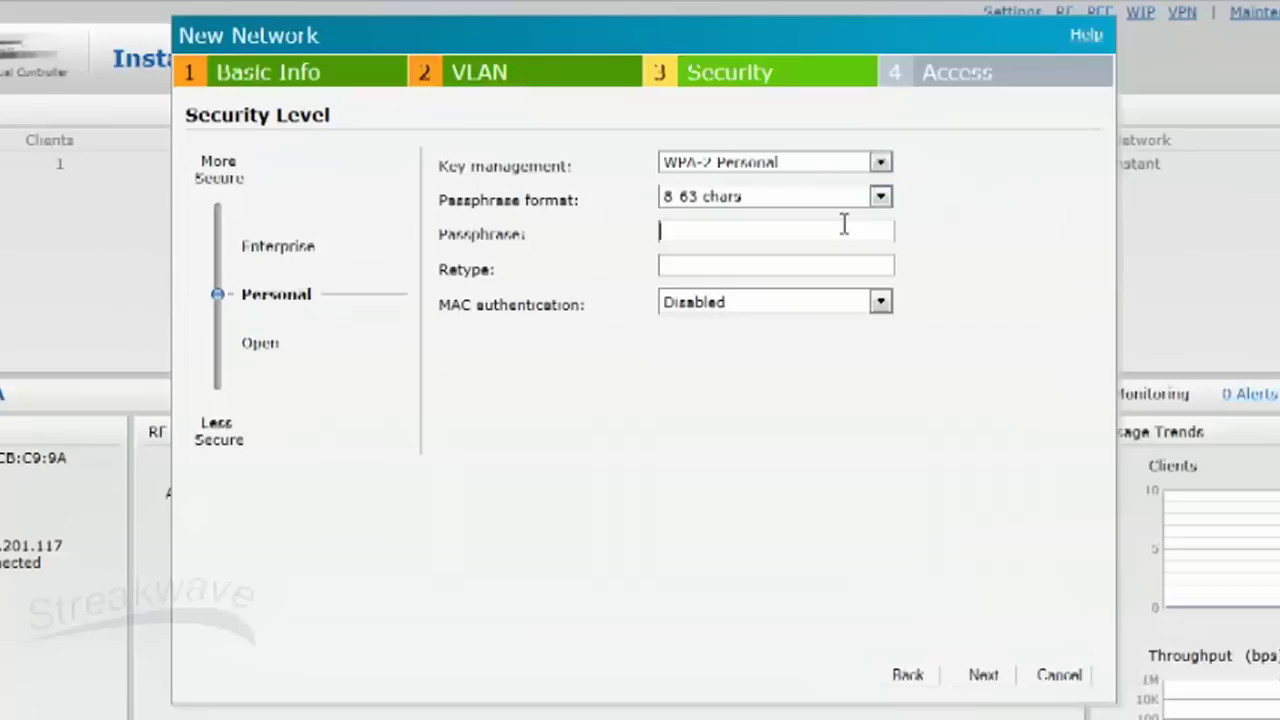
{"action": "type", "text": "********"}
{"action": "key", "text": "Tab"}
{"action": "type", "text": "********"}
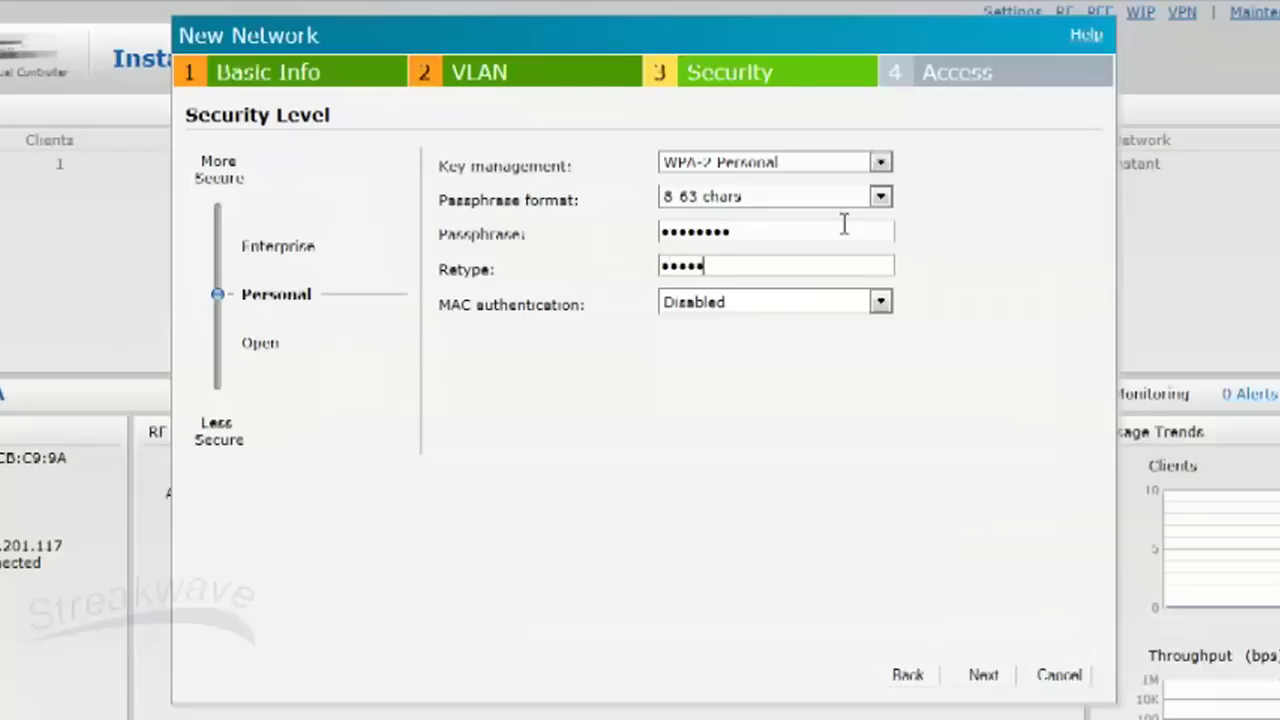
Step: Finish the Streakwave network with Unrestricted access, then close the browser
{"action": "left_click", "coordinate": [997, 686]}
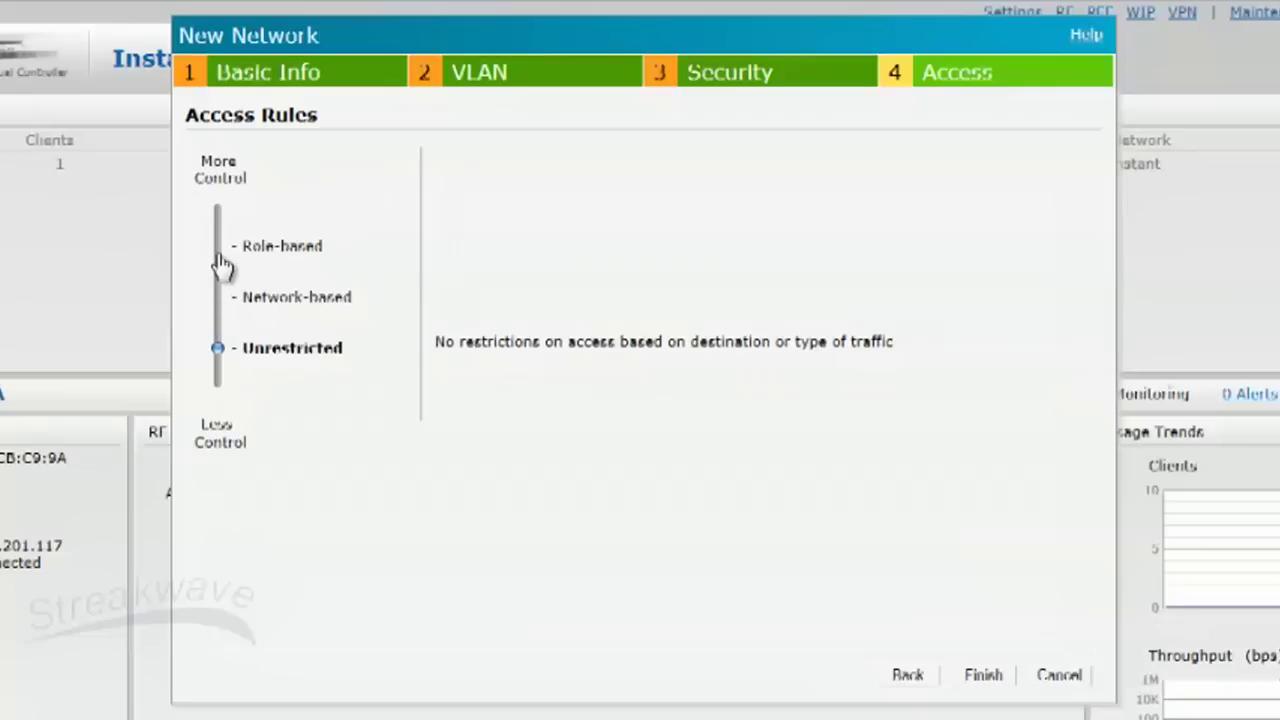
{"action": "left_click", "coordinate": [984, 676]}
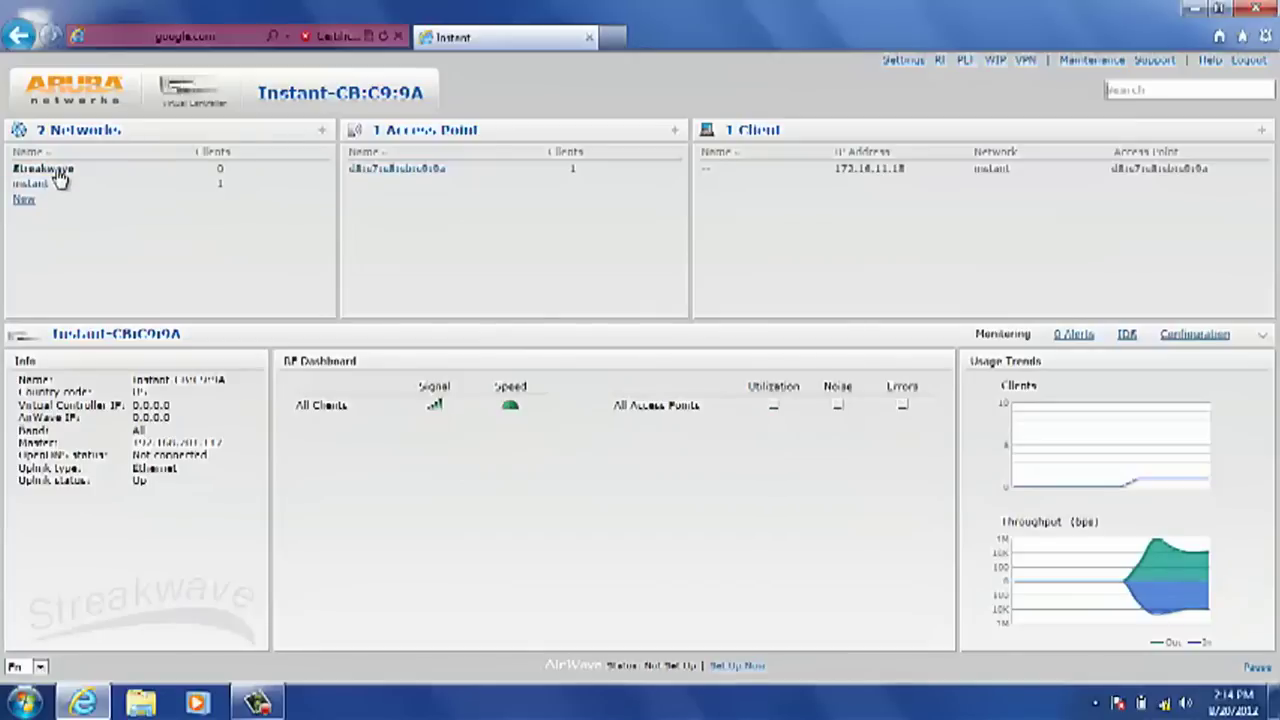
{"action": "left_click", "coordinate": [1256, 9]}
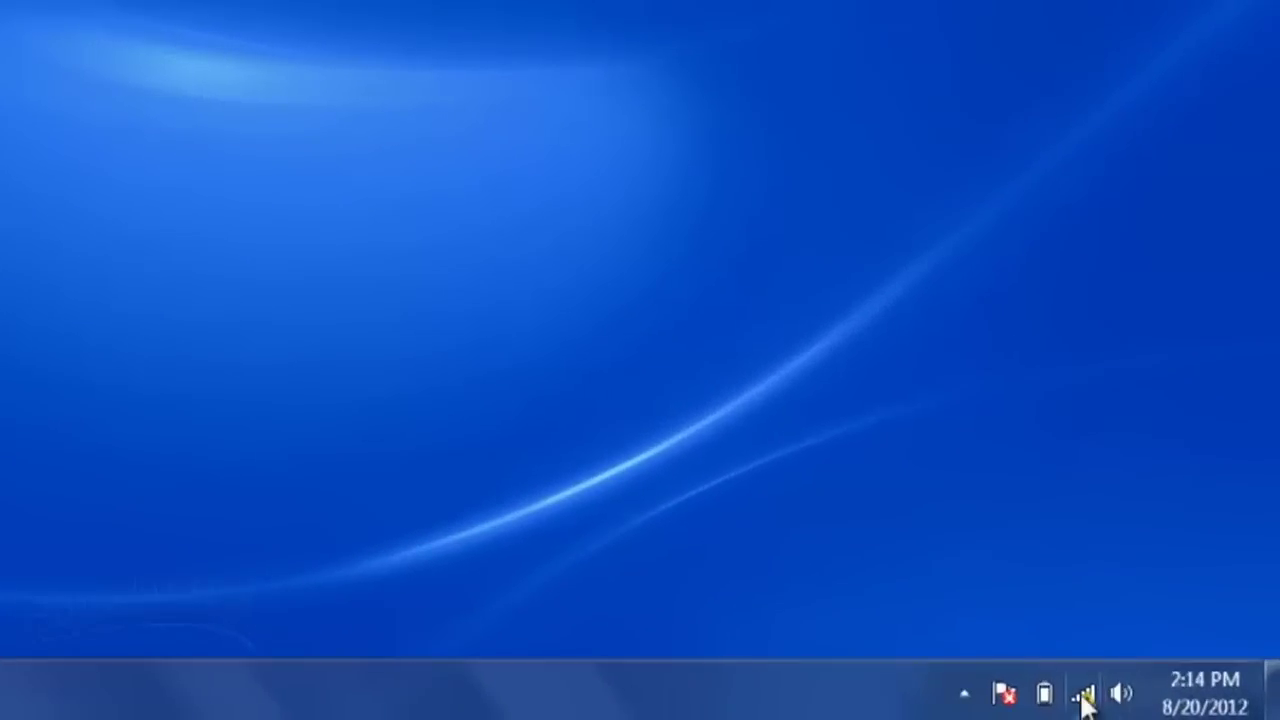
Step: Join the Streakwave wireless network from the system tray using its security key
{"action": "left_click", "coordinate": [1142, 700]}
{"action": "left_click", "coordinate": [1040, 265]}
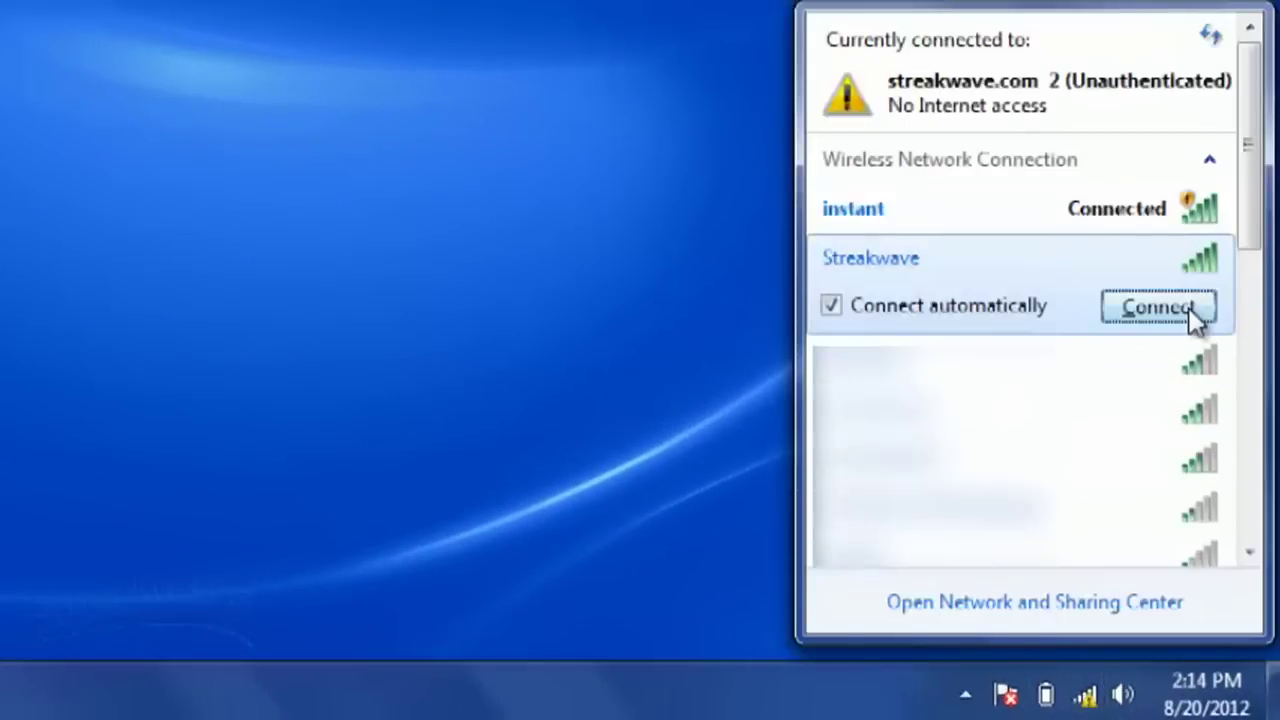
{"action": "left_click", "coordinate": [1188, 307]}
{"action": "type", "text": "password"}
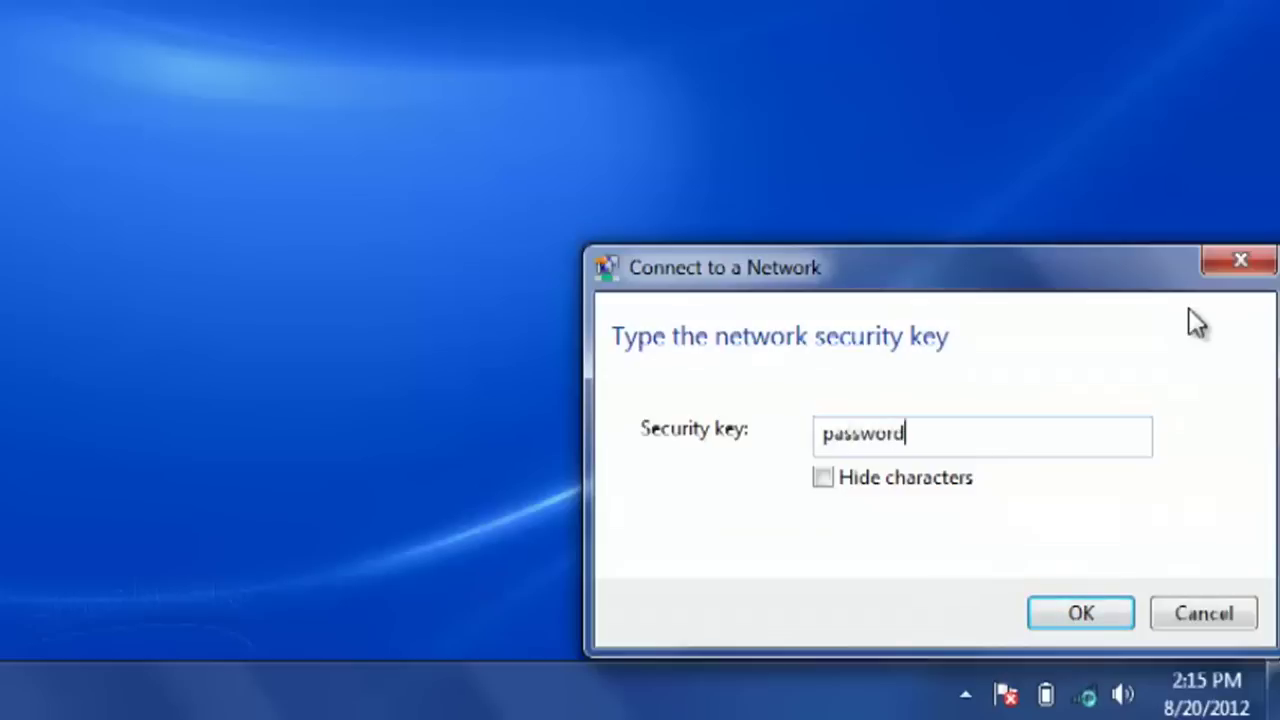
{"action": "left_click", "coordinate": [1080, 612]}
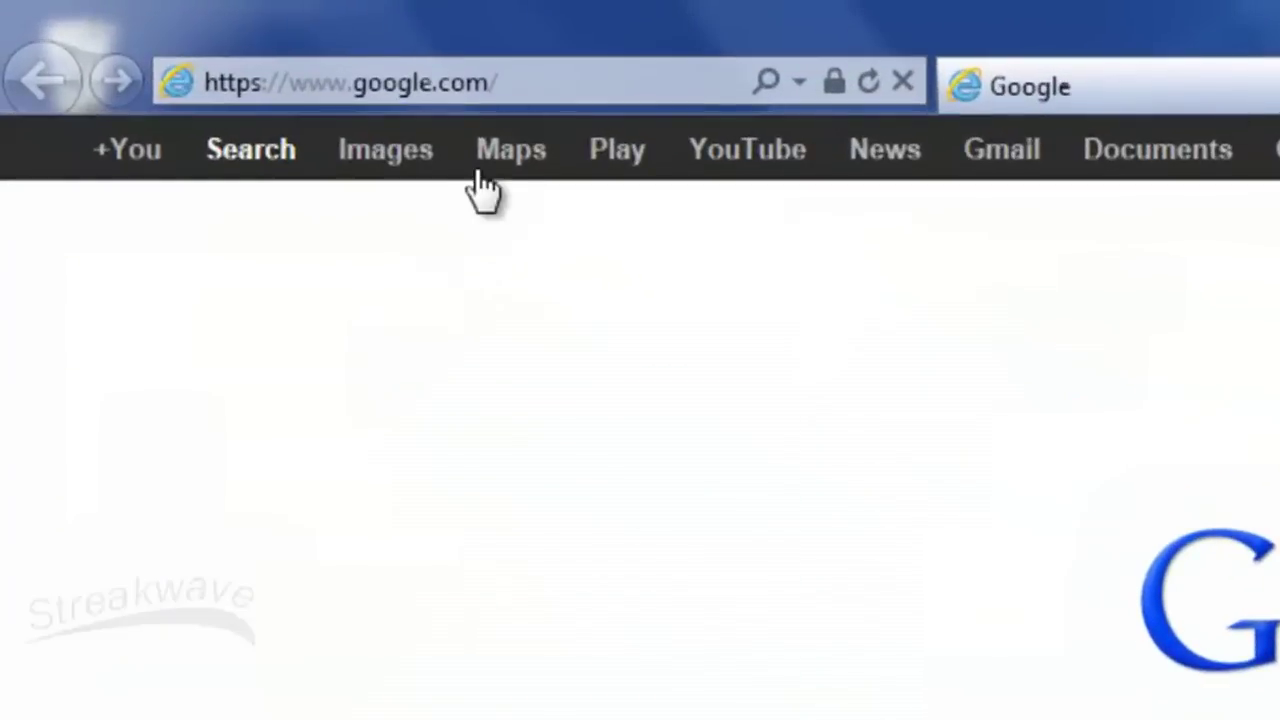
Step: Browse to instant.arubanetworks.com and continue past the certificate warning
{"action": "left_click", "coordinate": [537, 88]}
{"action": "type", "text": "in"}
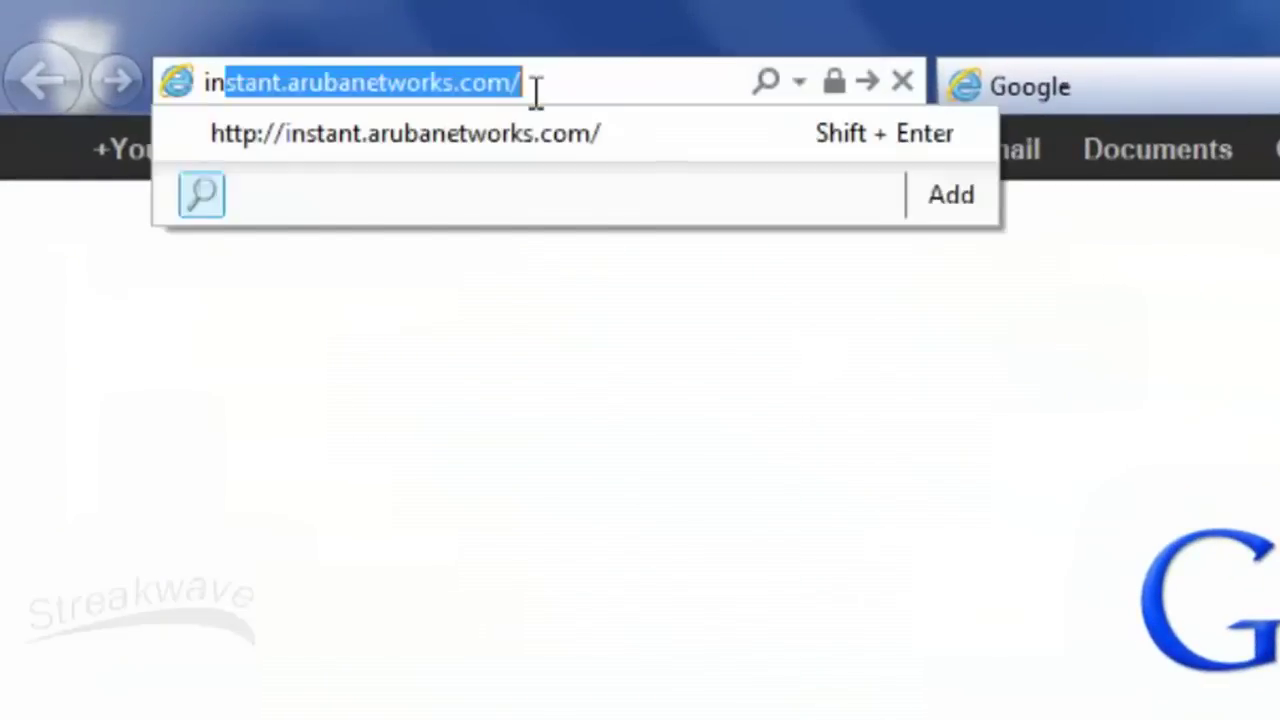
{"action": "type", "text": "stant.arubanetworks.com"}
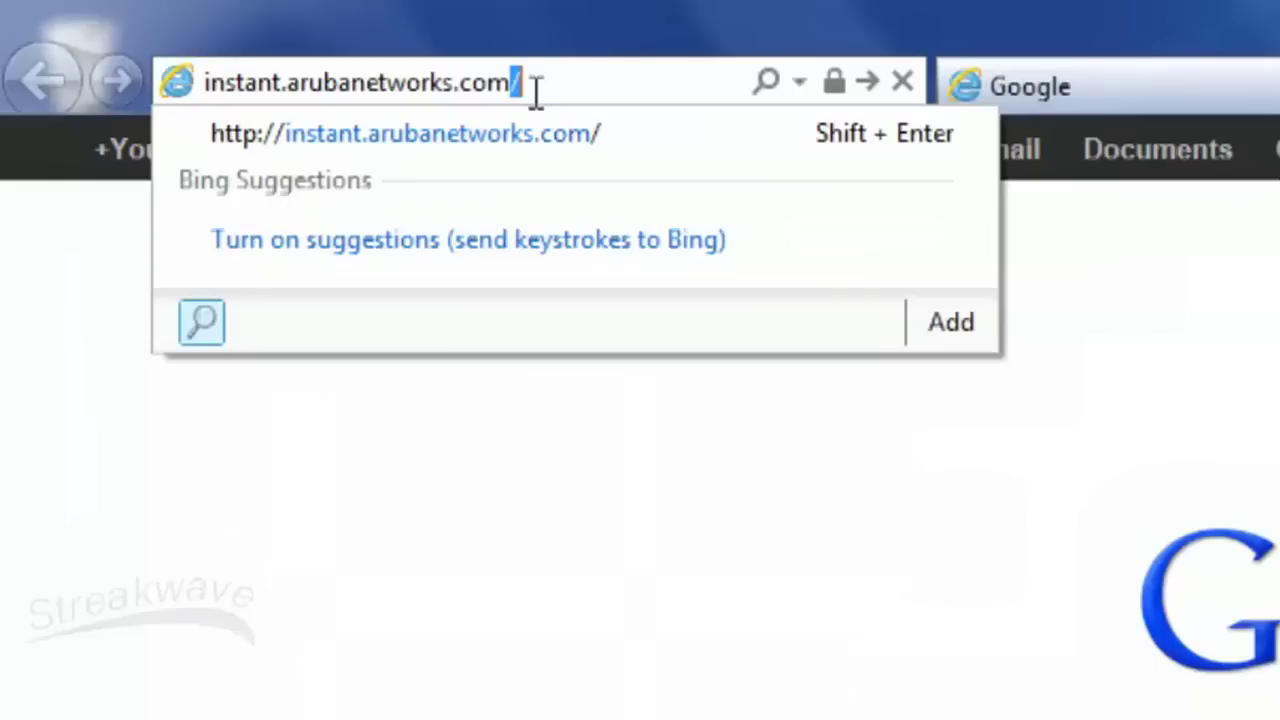
{"action": "key", "text": "Return"}
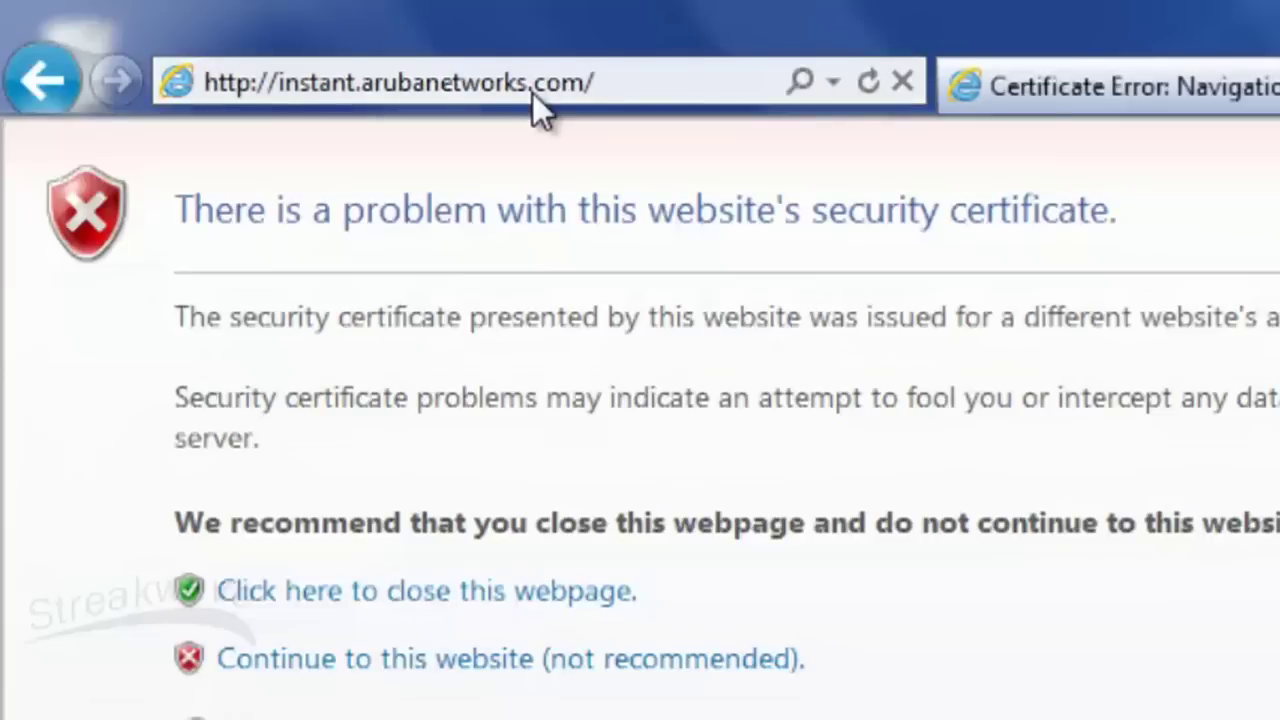
{"action": "left_click", "coordinate": [680, 658]}
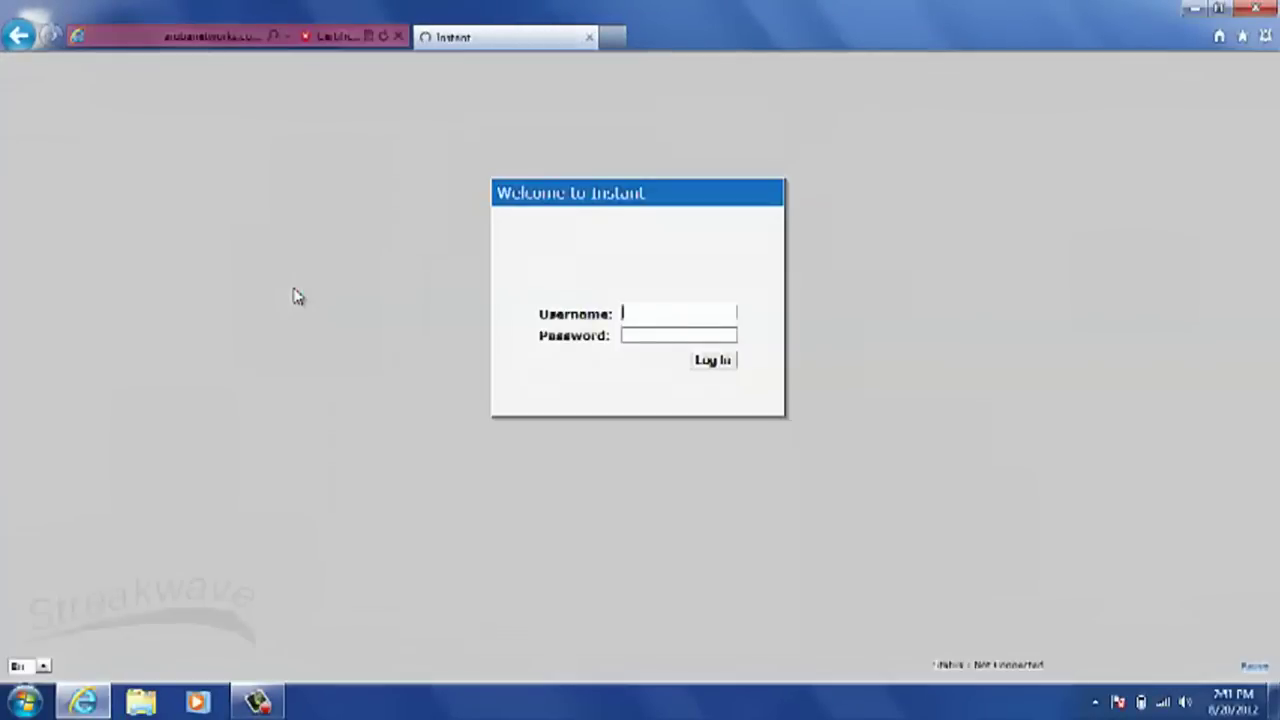
Step: Log in to Instant with the administrator username and password
{"action": "type", "text": "admin"}
{"action": "key", "text": "Tab"}
{"action": "type", "text": "admin"}
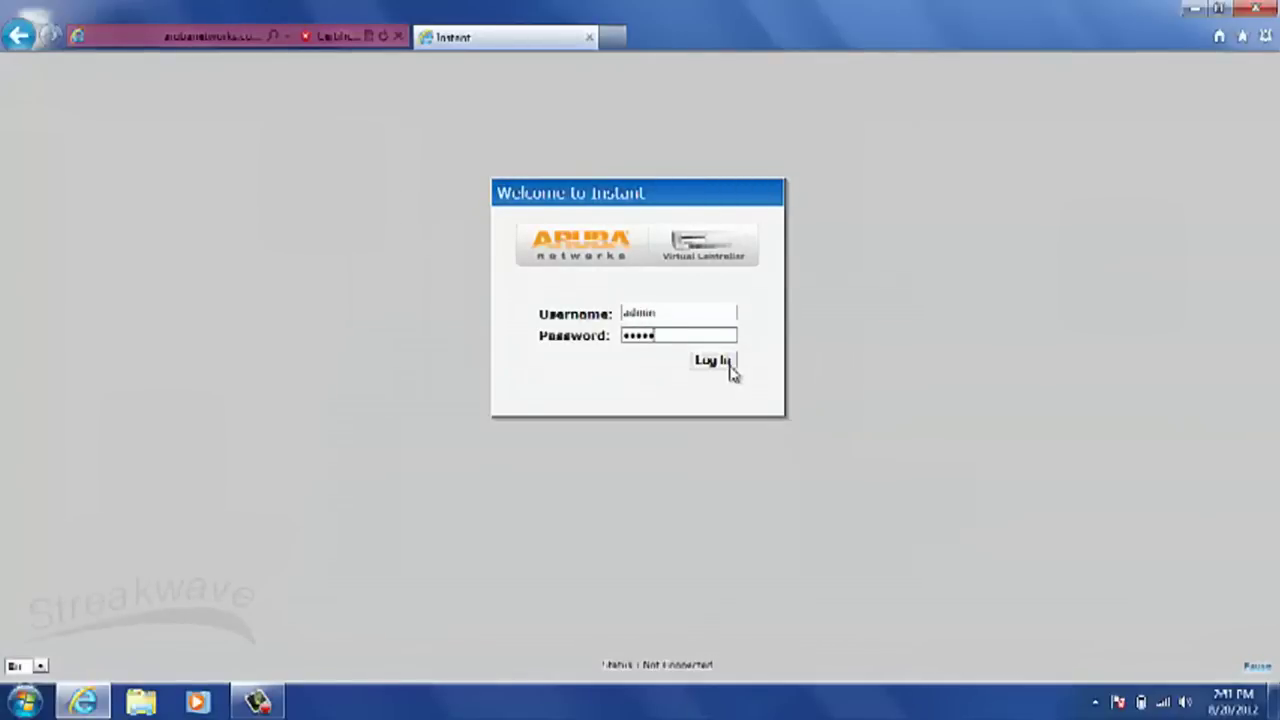
{"action": "left_click", "coordinate": [730, 362]}
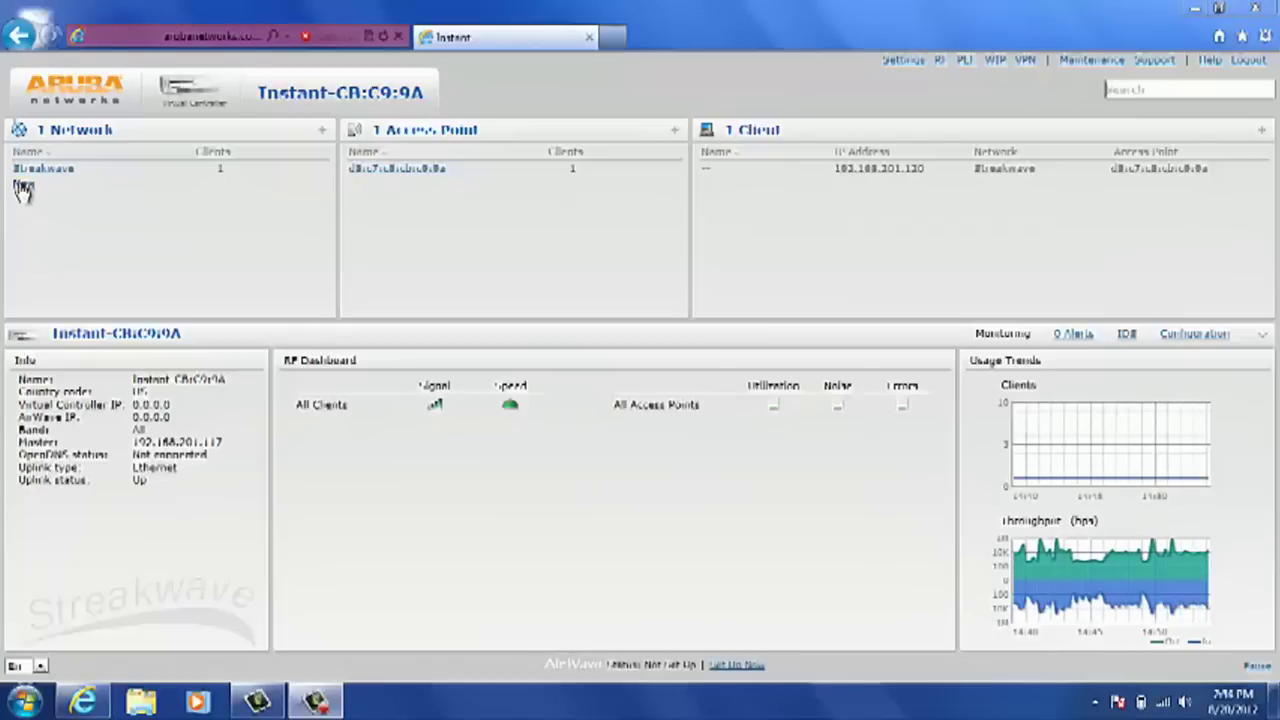
Step: Create a new network named Streakwave_Guest with Guest usage and content filtering enabled
{"action": "left_click", "coordinate": [40, 186]}
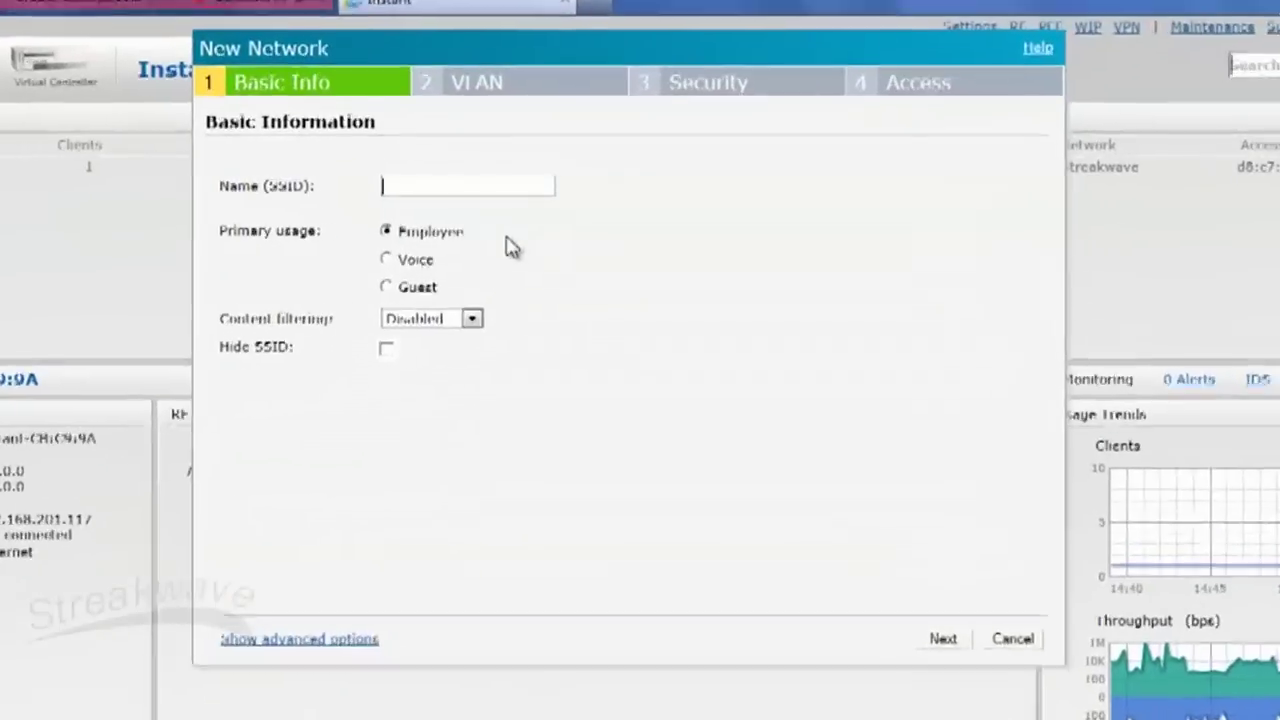
{"action": "type", "text": "Streakwave_Guest"}
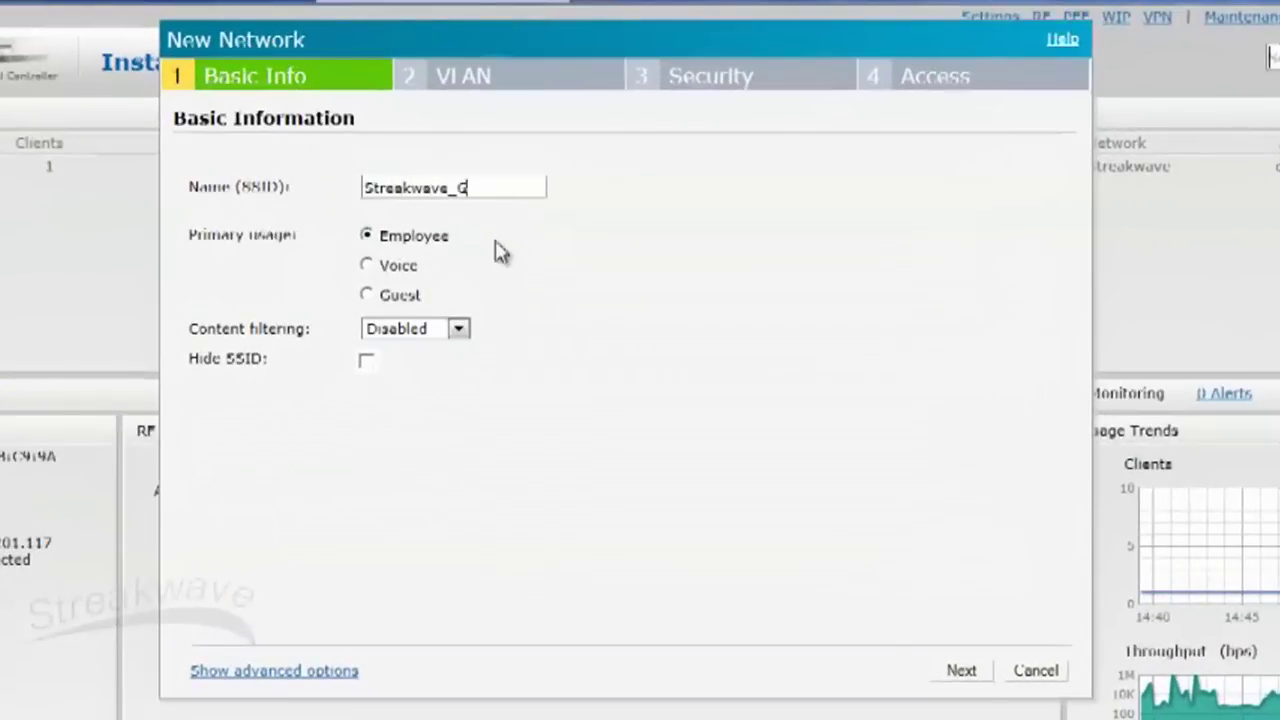
{"action": "left_click", "coordinate": [366, 296]}
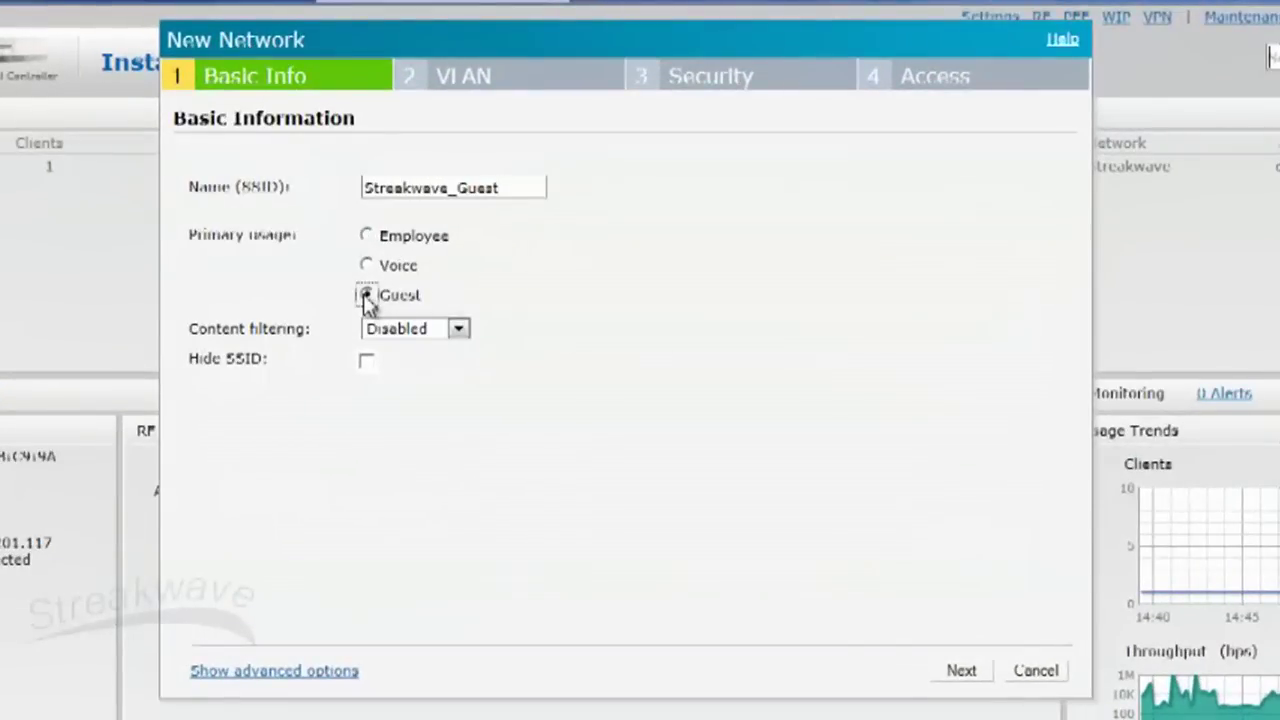
{"action": "left_click", "coordinate": [457, 329]}
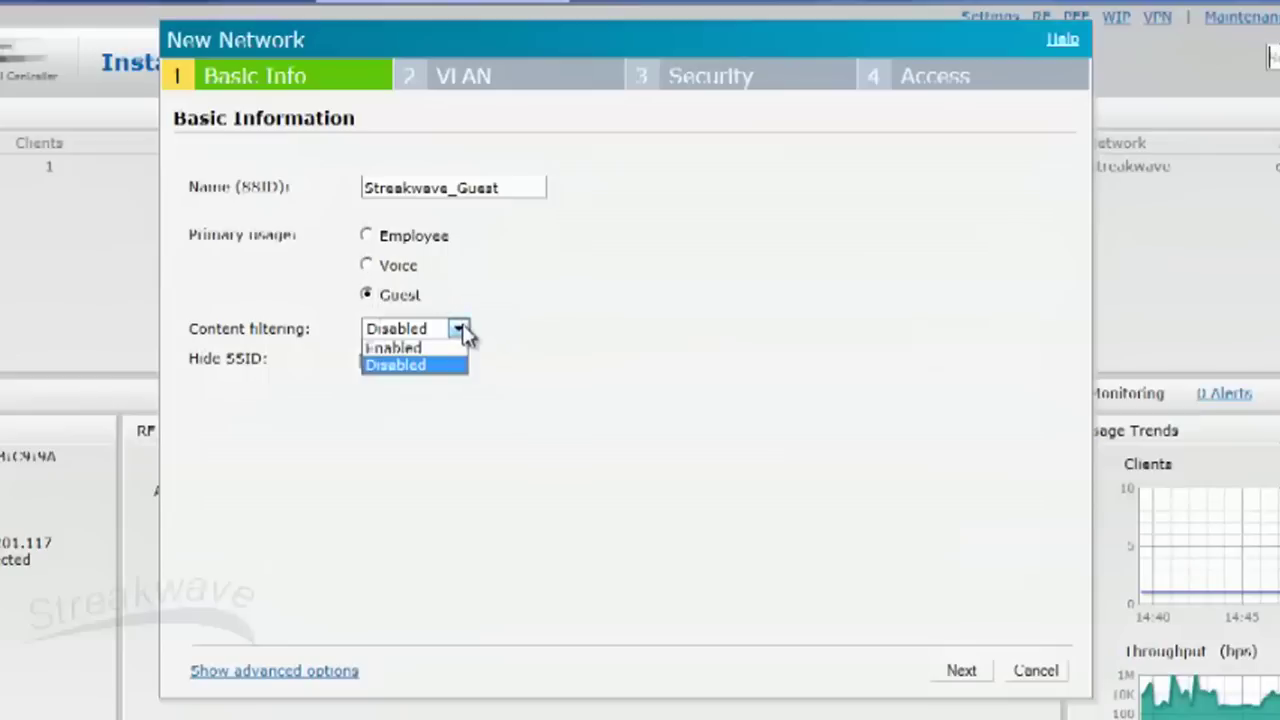
{"action": "left_click", "coordinate": [438, 345]}
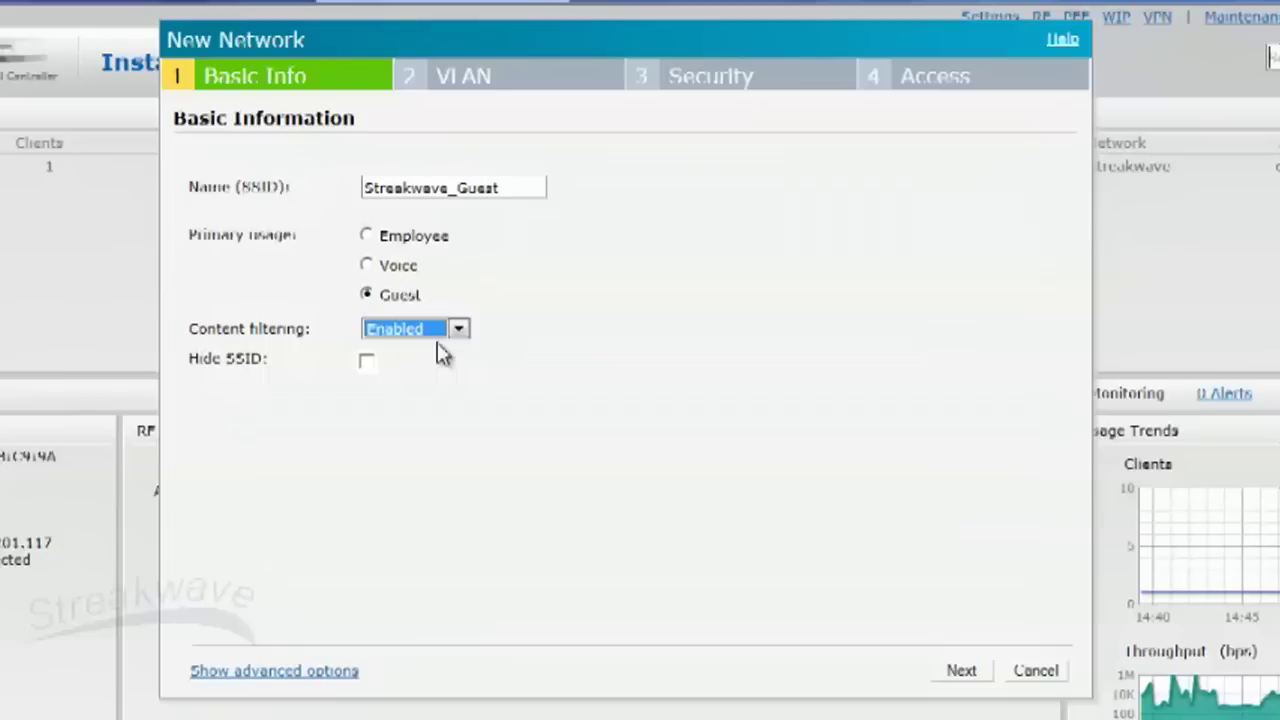
Step: Limit bandwidth to 760 kbps for each user, then continue to VLAN settings
{"action": "left_click", "coordinate": [301, 670]}
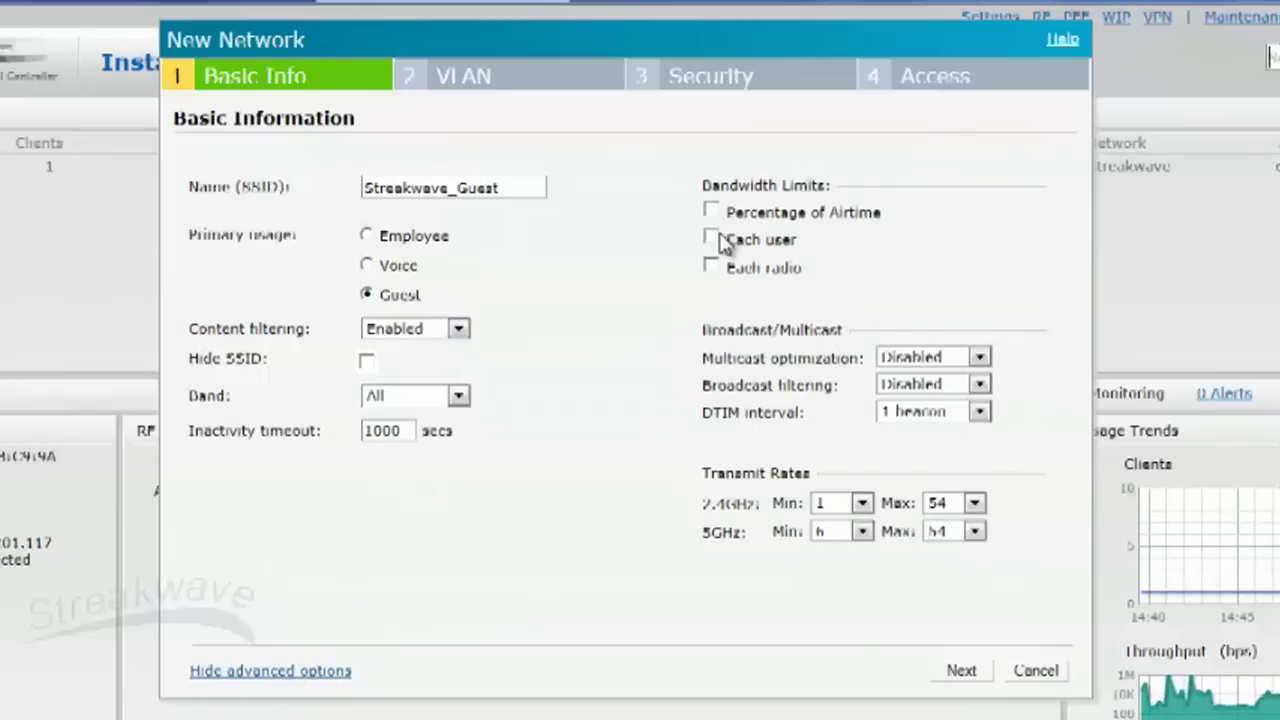
{"action": "left_click", "coordinate": [714, 240]}
{"action": "left_click", "coordinate": [830, 242]}
{"action": "type", "text": "760"}
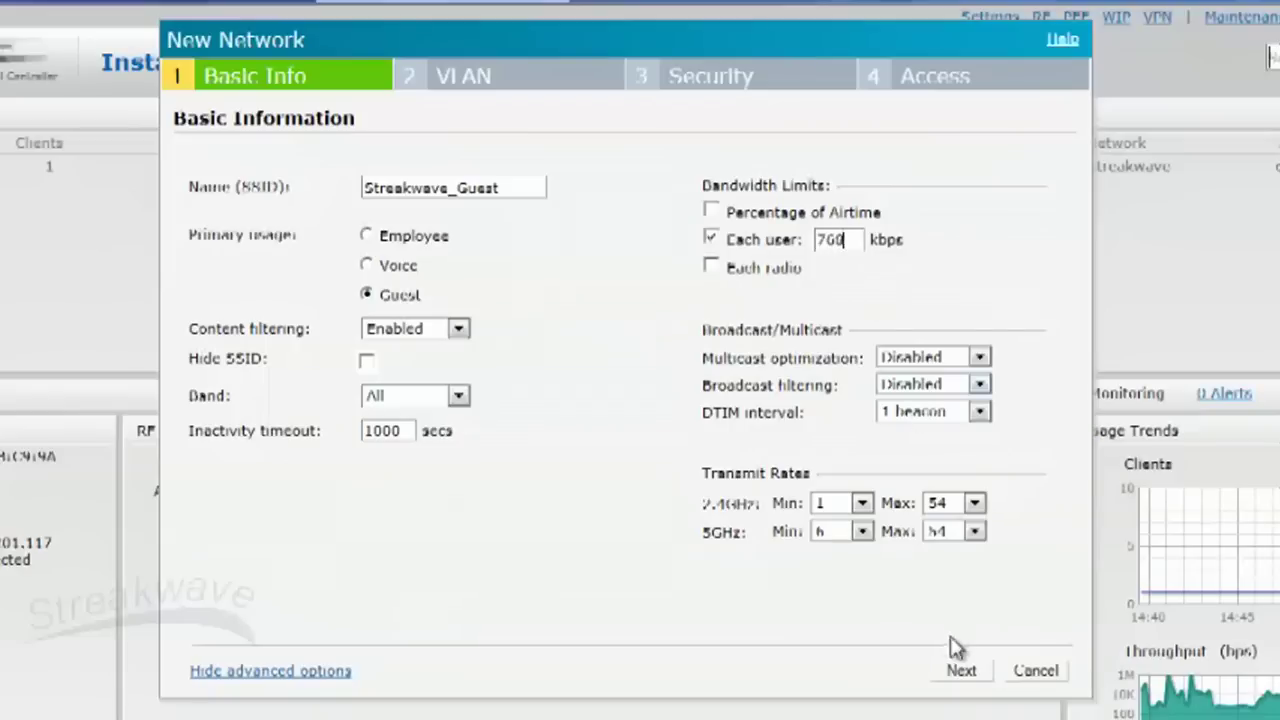
{"action": "left_click", "coordinate": [960, 671]}
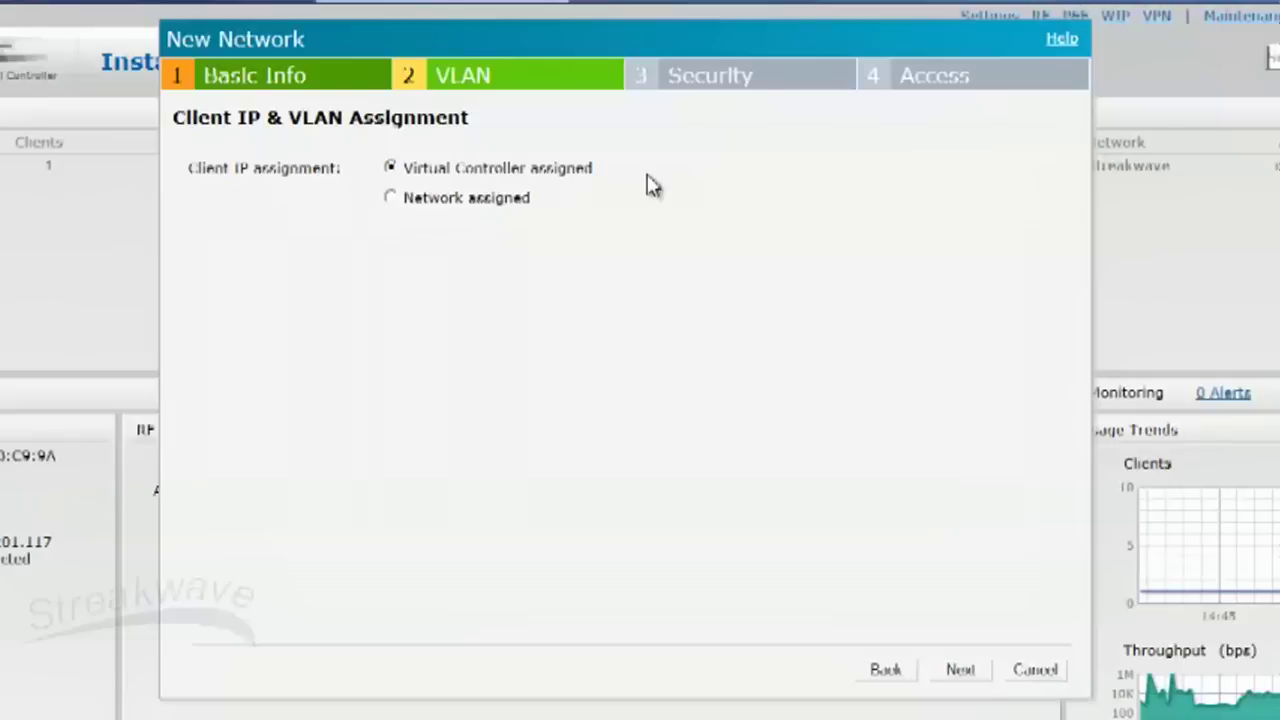
Step: Use an Internal - Authenticated splash page with the banner 'Streakwave Guest Wireless'
{"action": "left_click", "coordinate": [960, 672]}
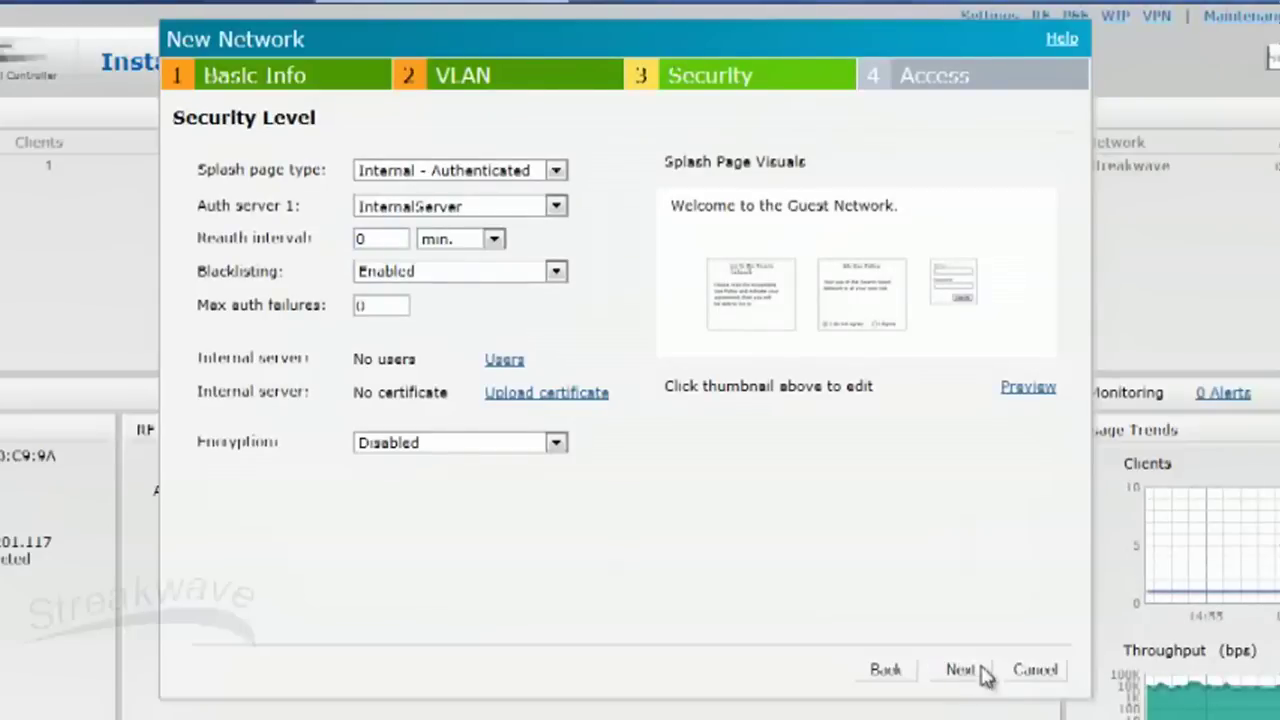
{"action": "left_click", "coordinate": [558, 172]}
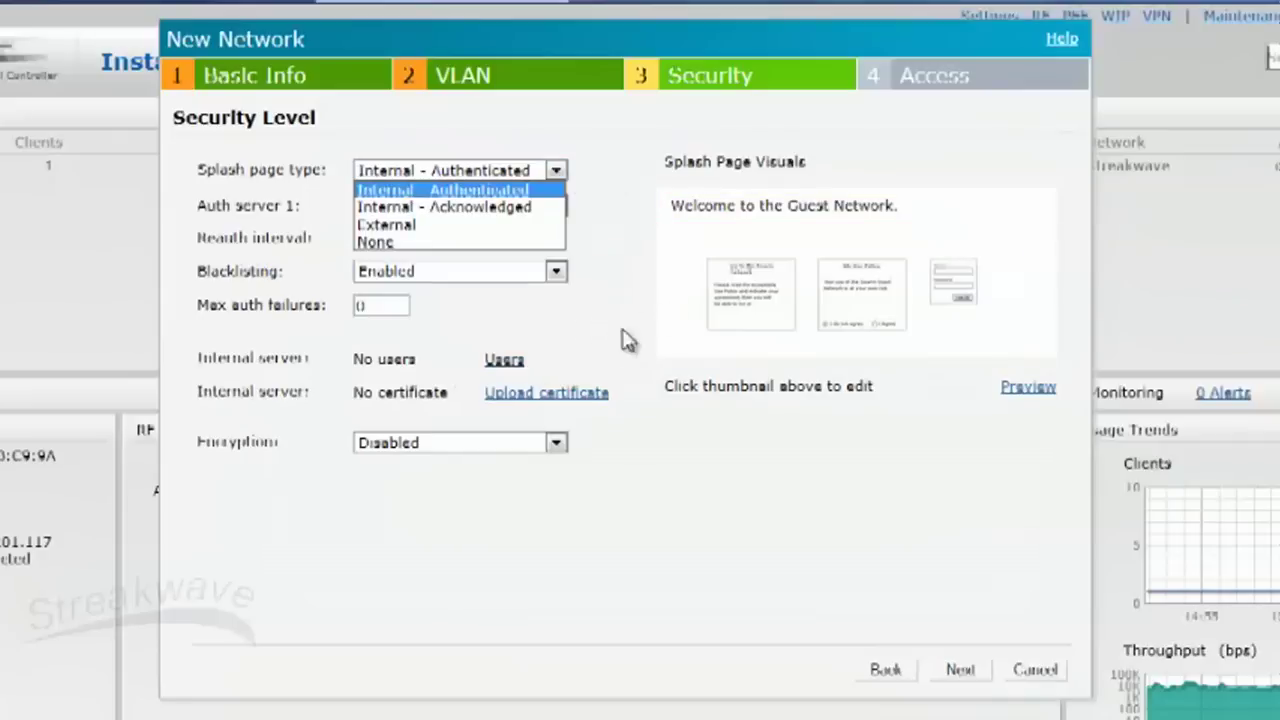
{"action": "left_click", "coordinate": [930, 208]}
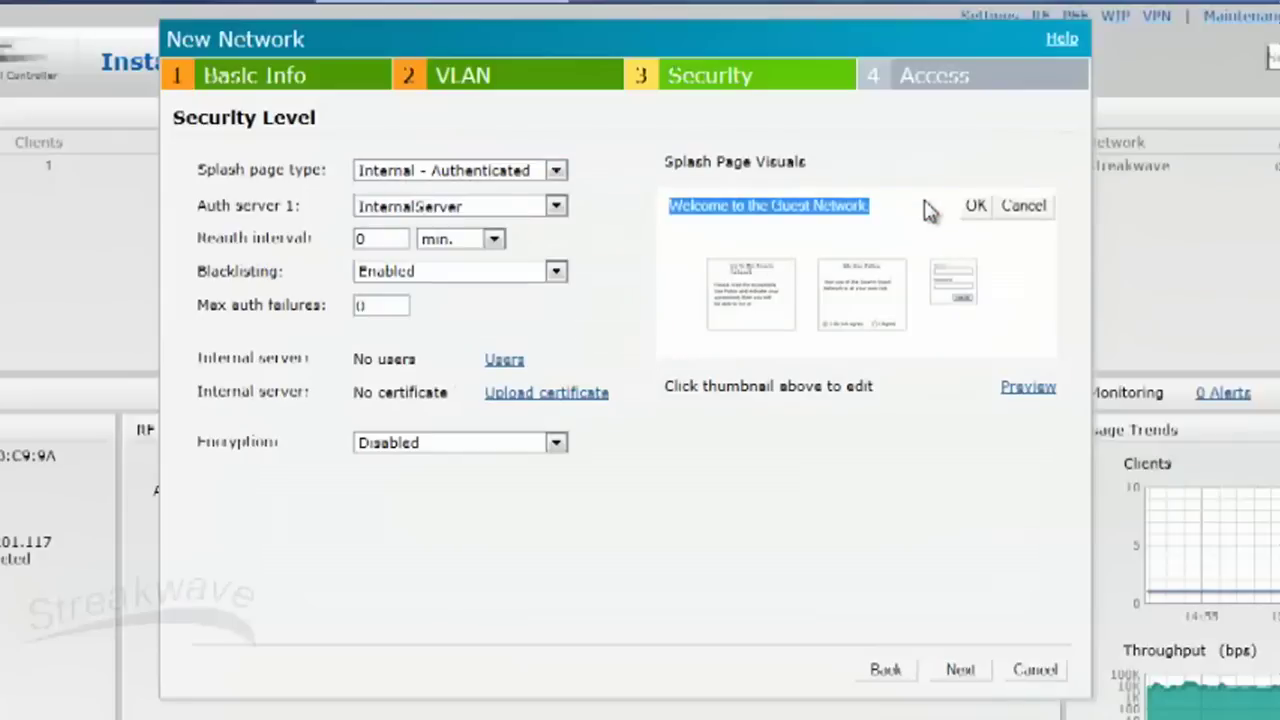
{"action": "left_click", "coordinate": [923, 204]}
{"action": "left_click_drag", "start_coordinate": [909, 203], "coordinate": [398, 262]}
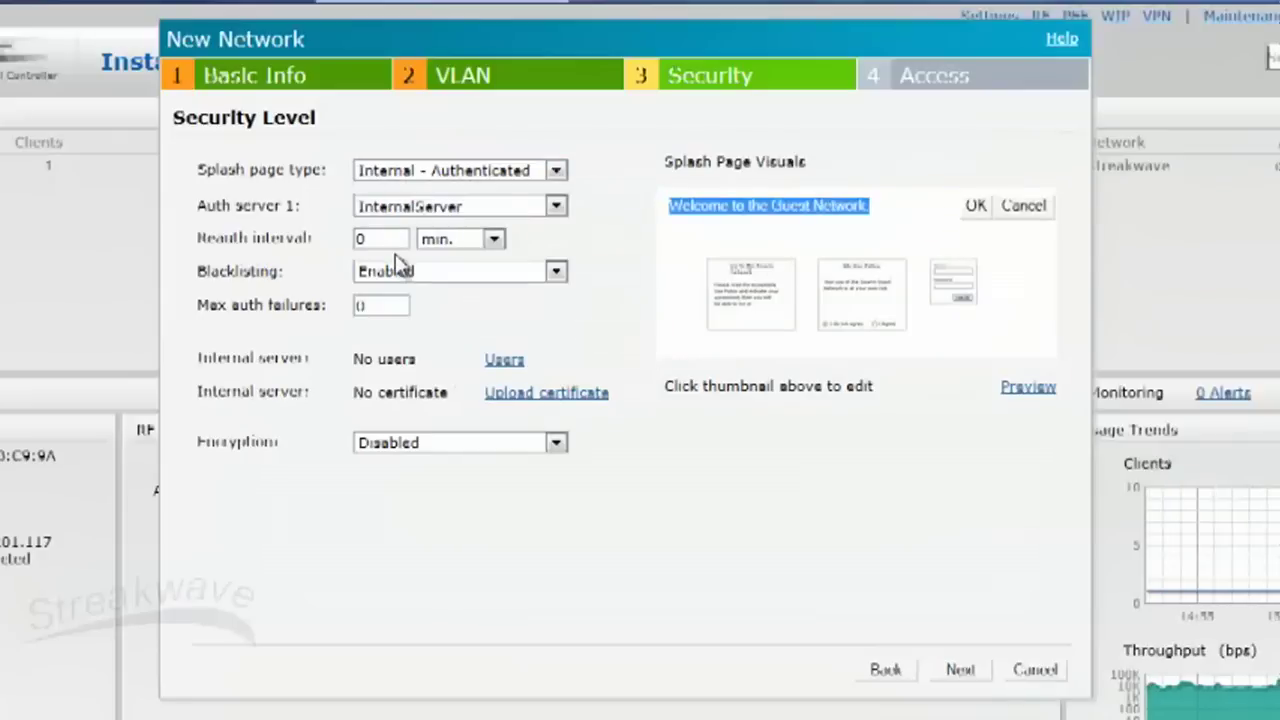
{"action": "type", "text": "Streakwave Guest Wireless"}
{"action": "left_click", "coordinate": [983, 207]}
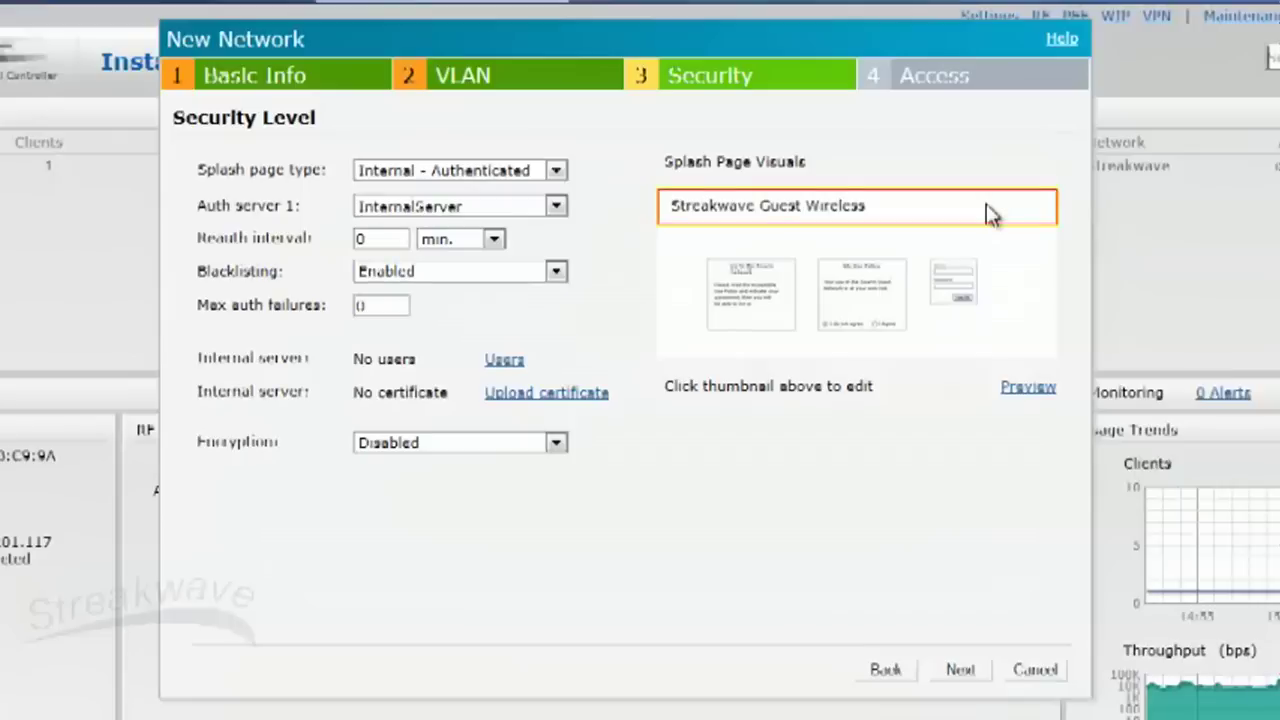
Step: Make the splash page banner blue and the background teal
{"action": "left_click", "coordinate": [986, 218]}
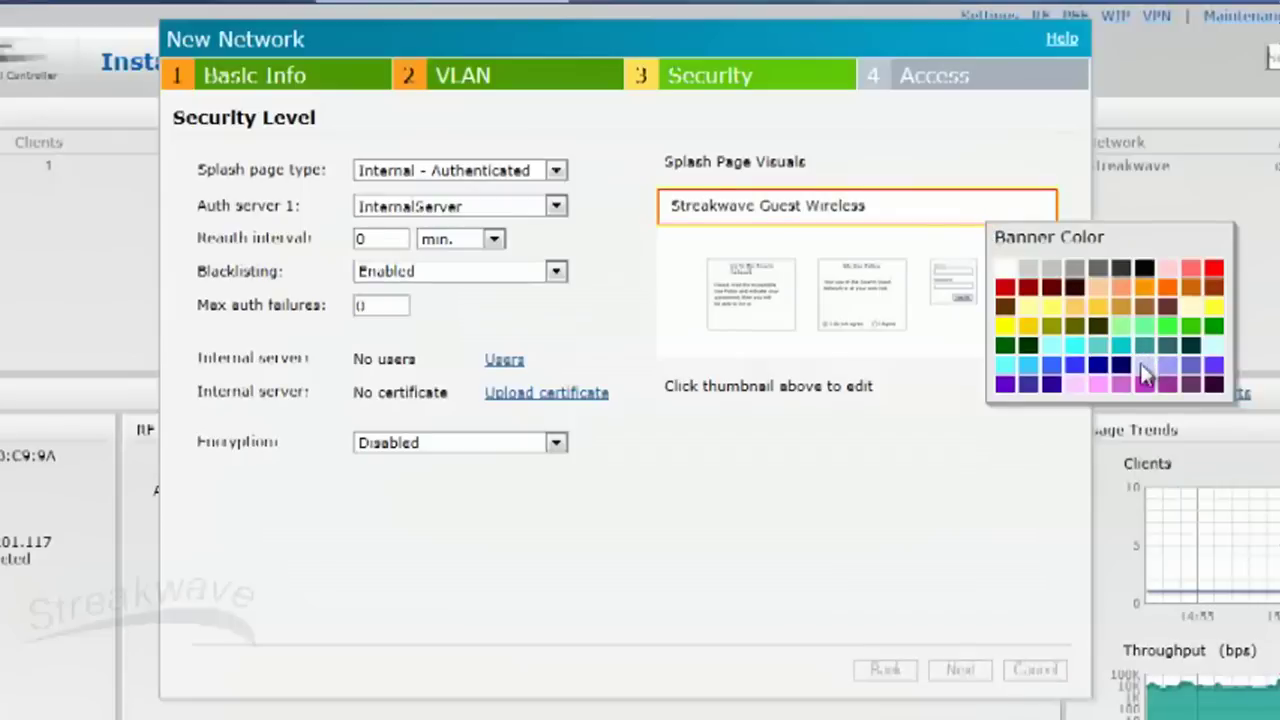
{"action": "left_click", "coordinate": [1070, 365]}
{"action": "left_click", "coordinate": [976, 324]}
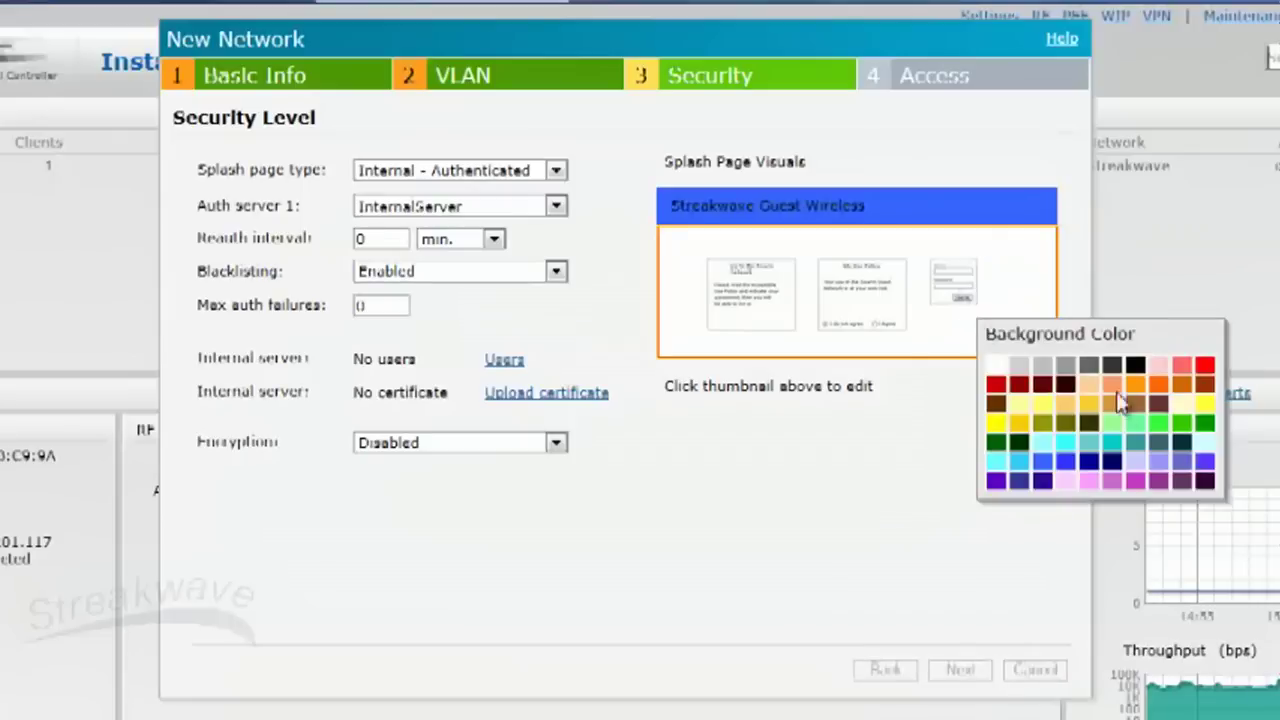
{"action": "left_click", "coordinate": [1089, 449]}
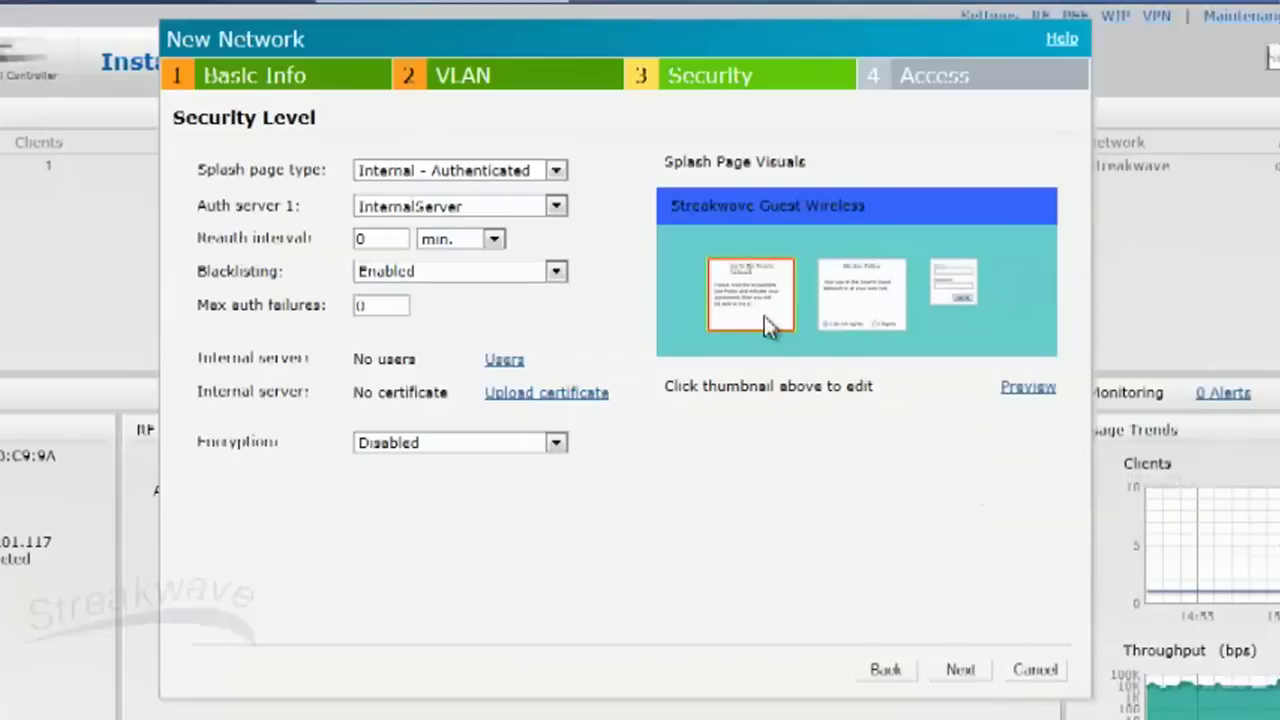
Step: Edit the splash page welcome and policy texts, then preview the page
{"action": "left_click", "coordinate": [764, 316]}
{"action": "left_click", "coordinate": [949, 501]}
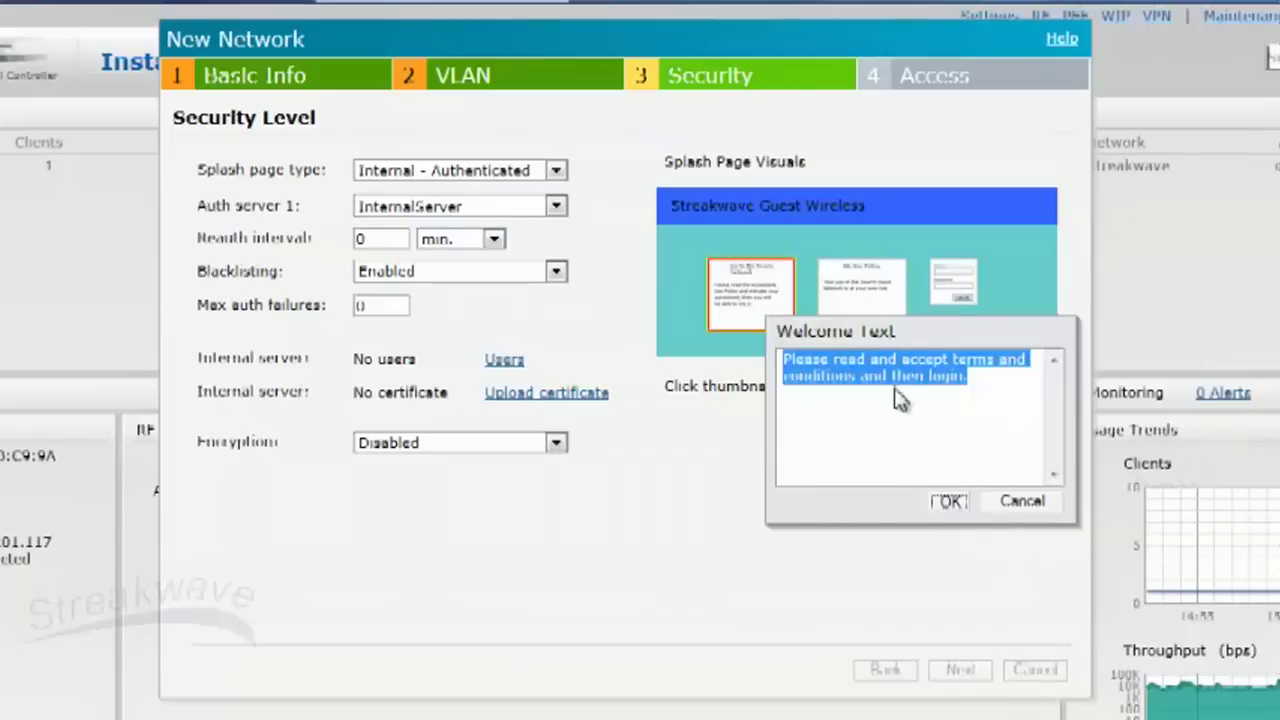
{"action": "left_click", "coordinate": [866, 320]}
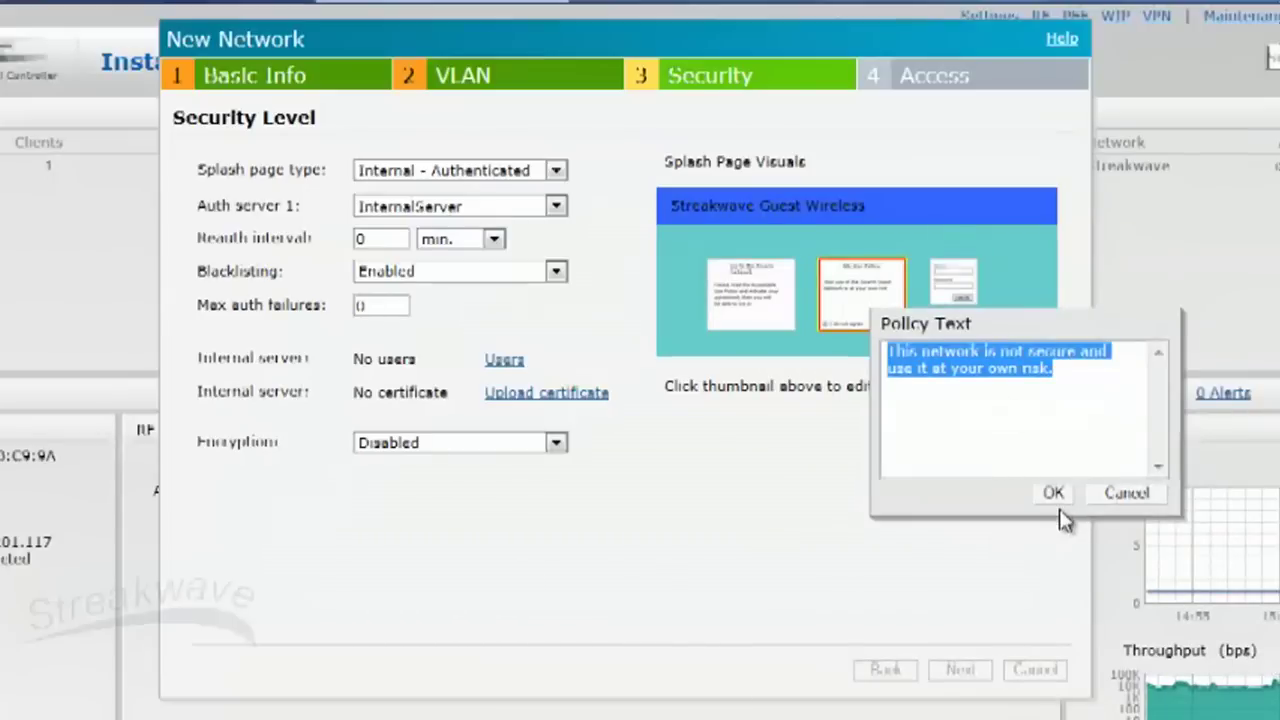
{"action": "left_click", "coordinate": [1053, 492]}
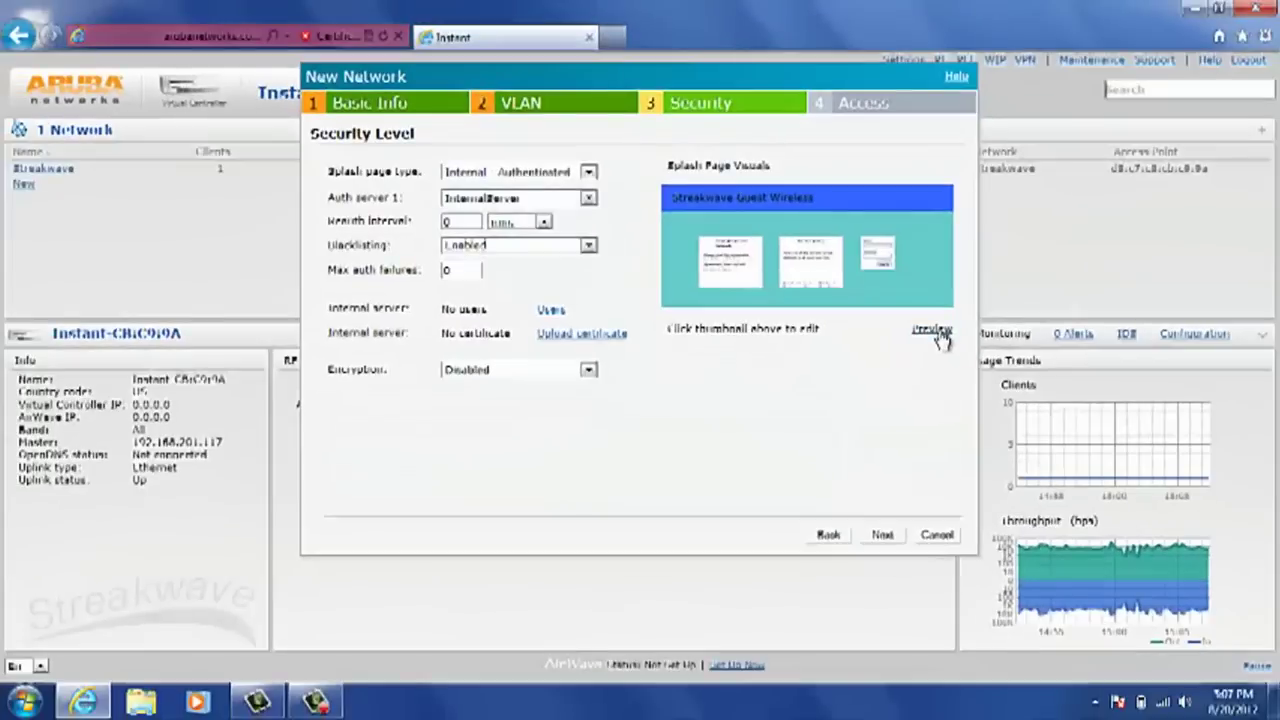
{"action": "left_click", "coordinate": [932, 330]}
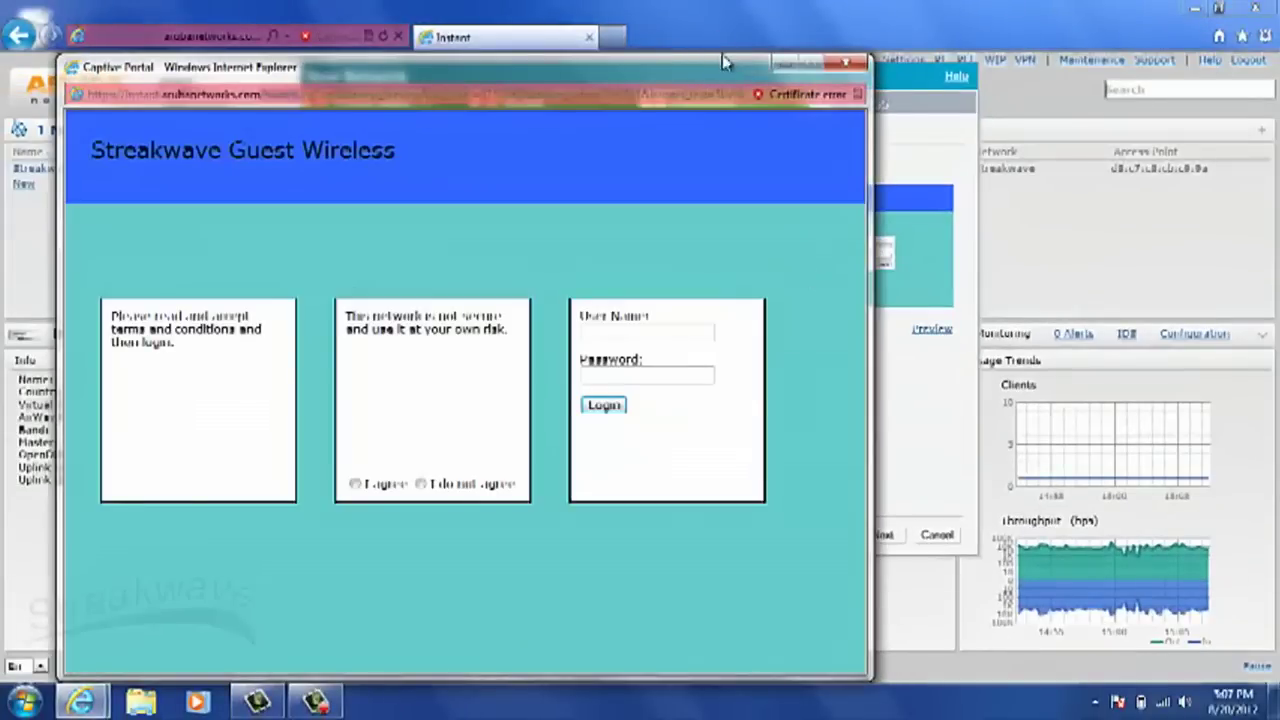
{"action": "left_click", "coordinate": [866, 34]}
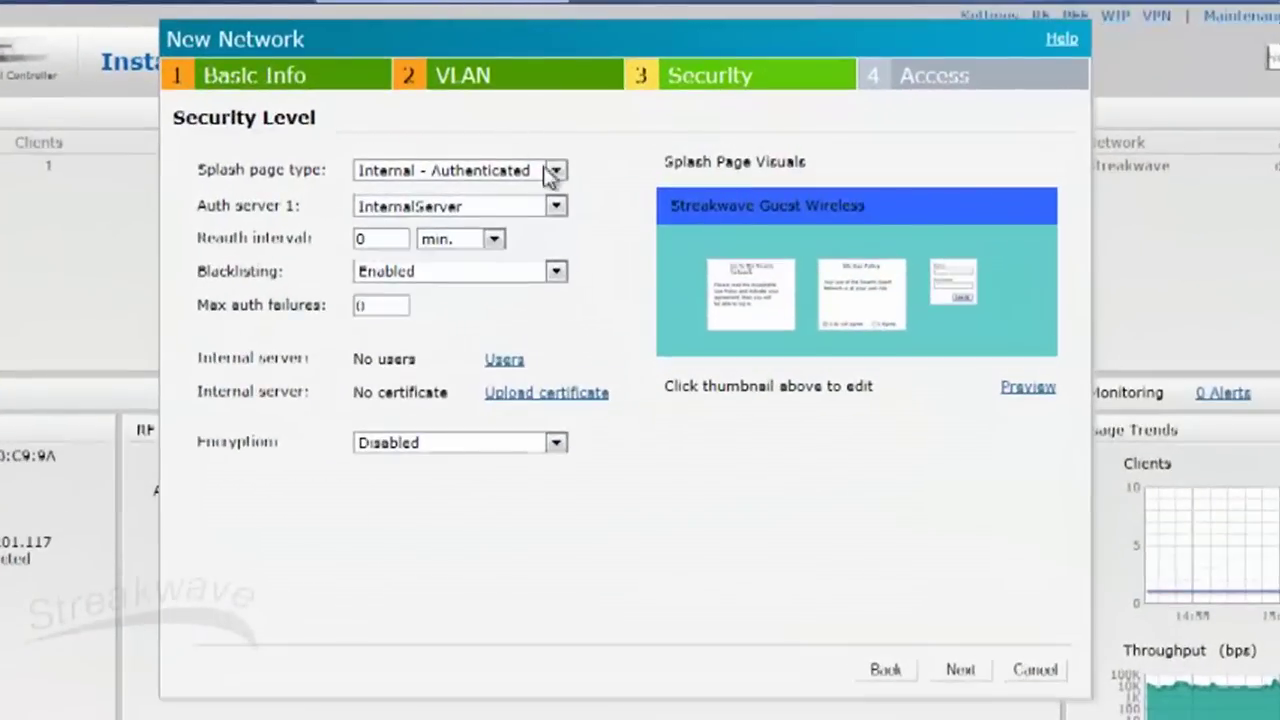
Step: Add two Guest-type user accounts with passwords to the internal server's user list
{"action": "left_click", "coordinate": [512, 361]}
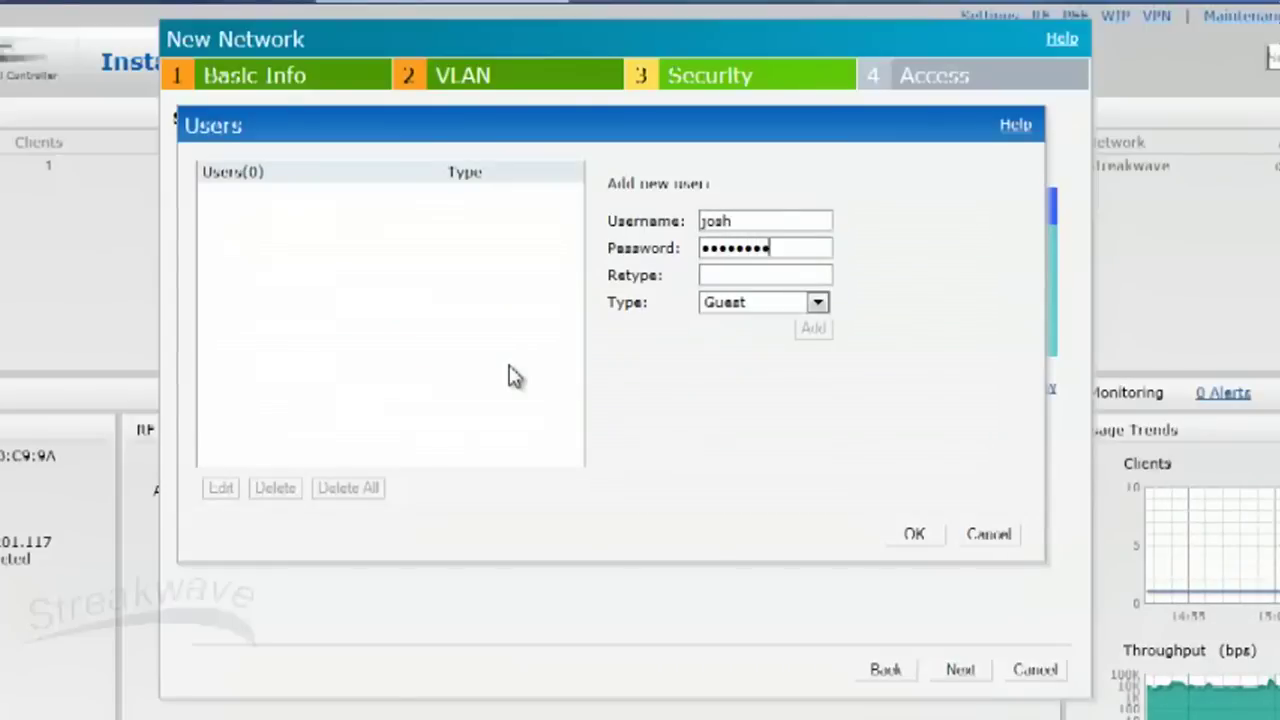
{"action": "type", "text": "****"}
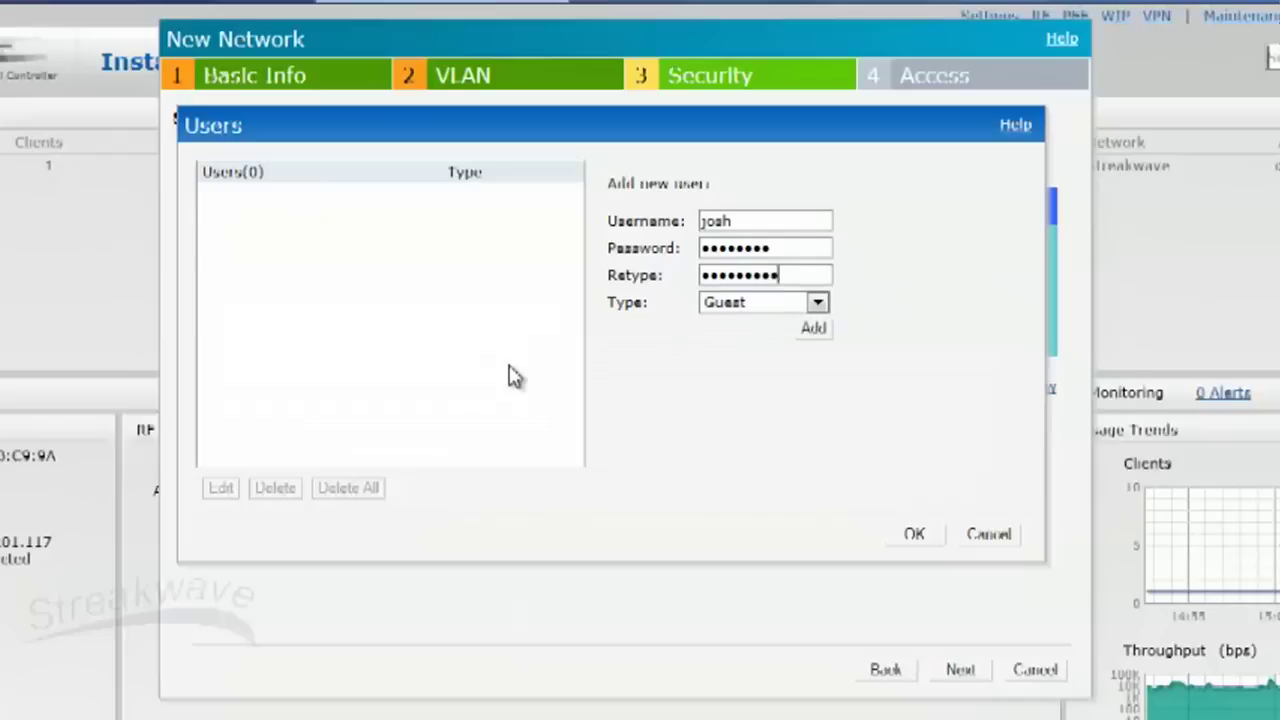
{"action": "left_click", "coordinate": [808, 332]}
{"action": "left_click", "coordinate": [769, 229]}
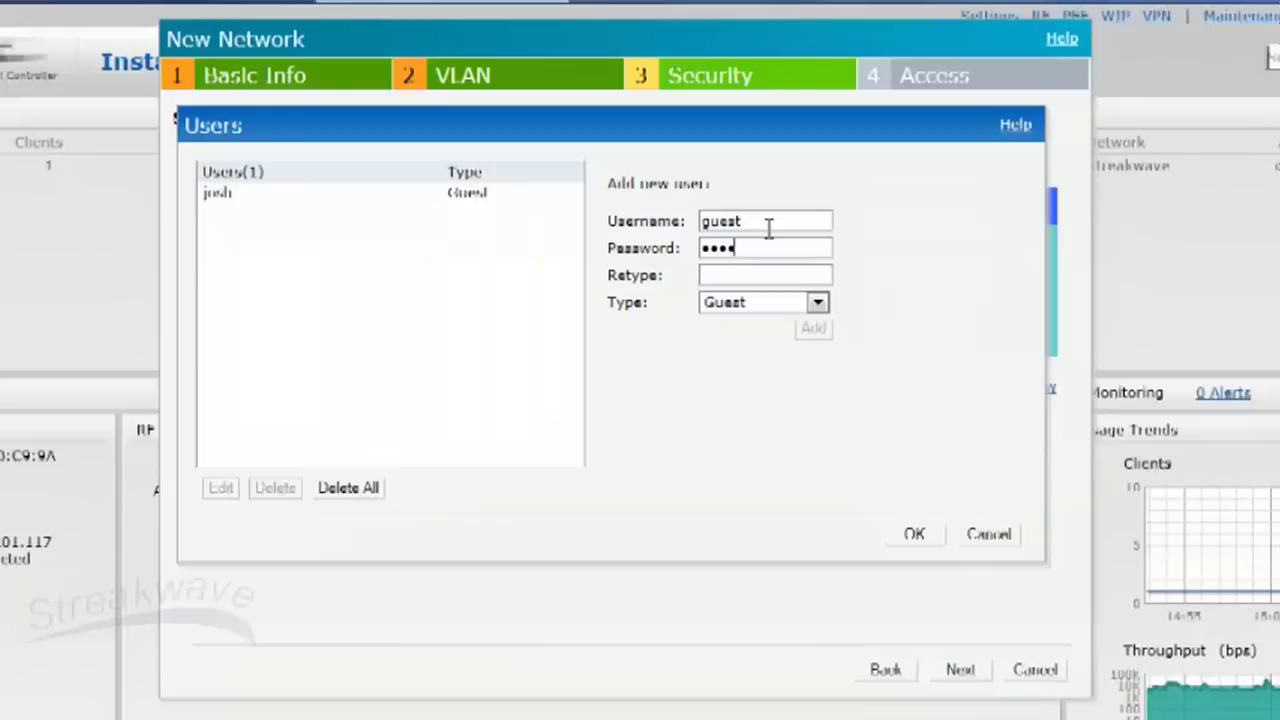
{"action": "key", "text": "Tab"}
{"action": "type", "text": "gu"}
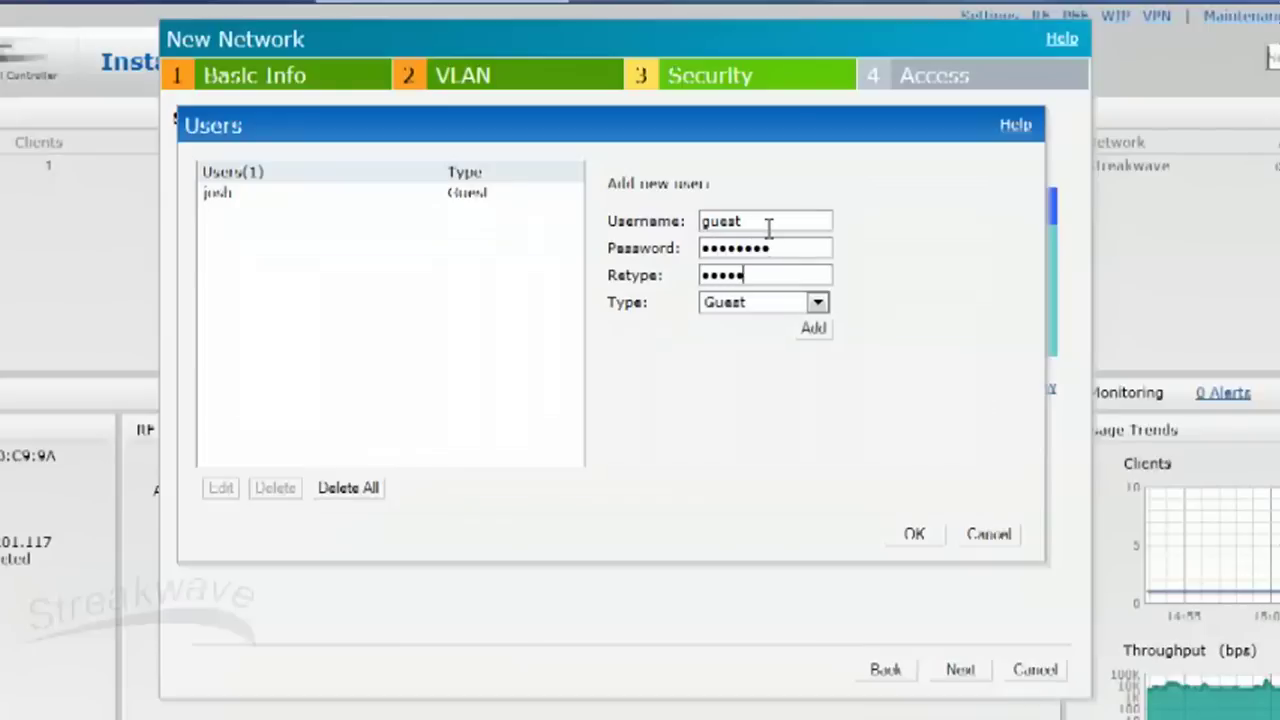
{"action": "left_click", "coordinate": [816, 327]}
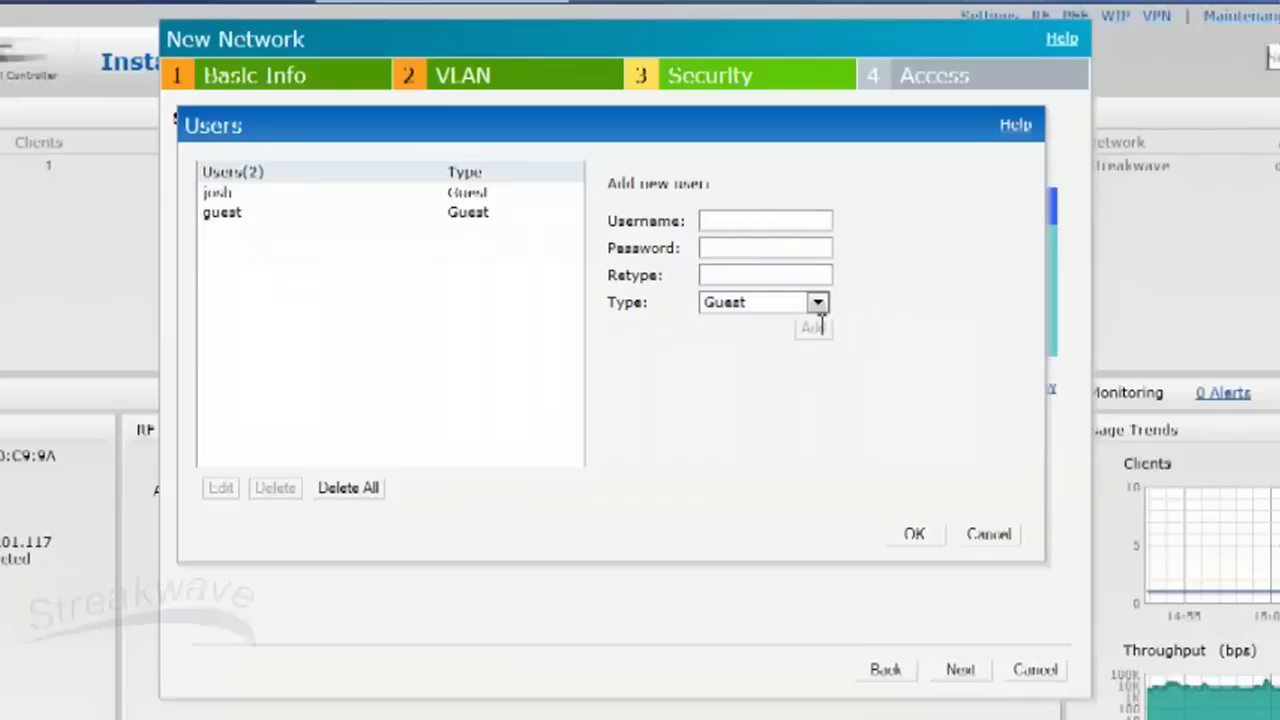
{"action": "left_click", "coordinate": [916, 536]}
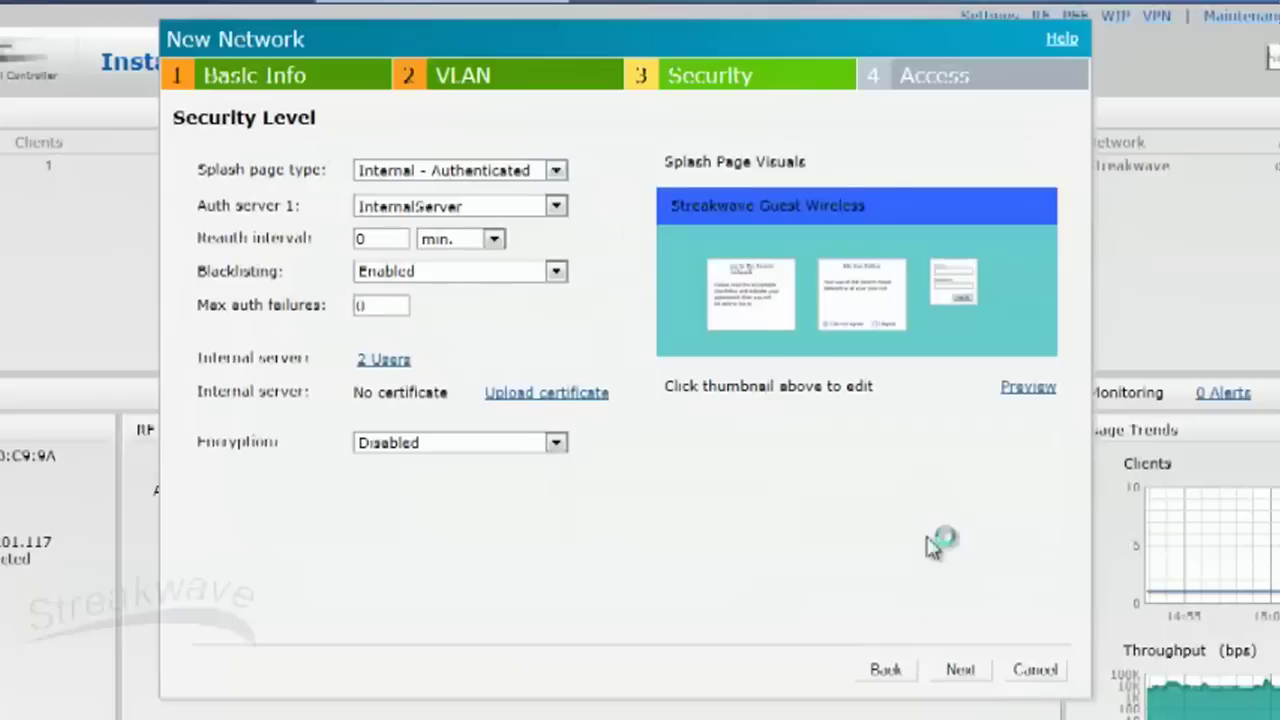
Step: Switch to network-based access and change the allow-any rule to the http service
{"action": "left_click", "coordinate": [970, 672]}
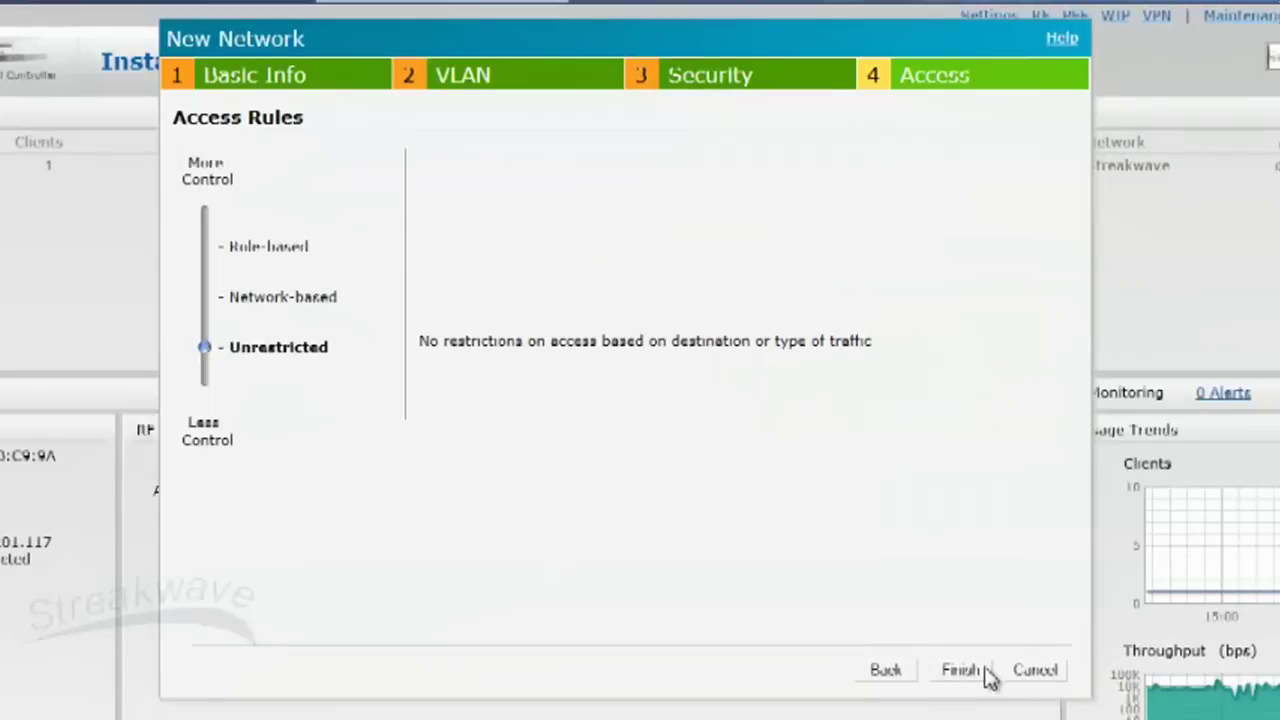
{"action": "left_click", "coordinate": [207, 300]}
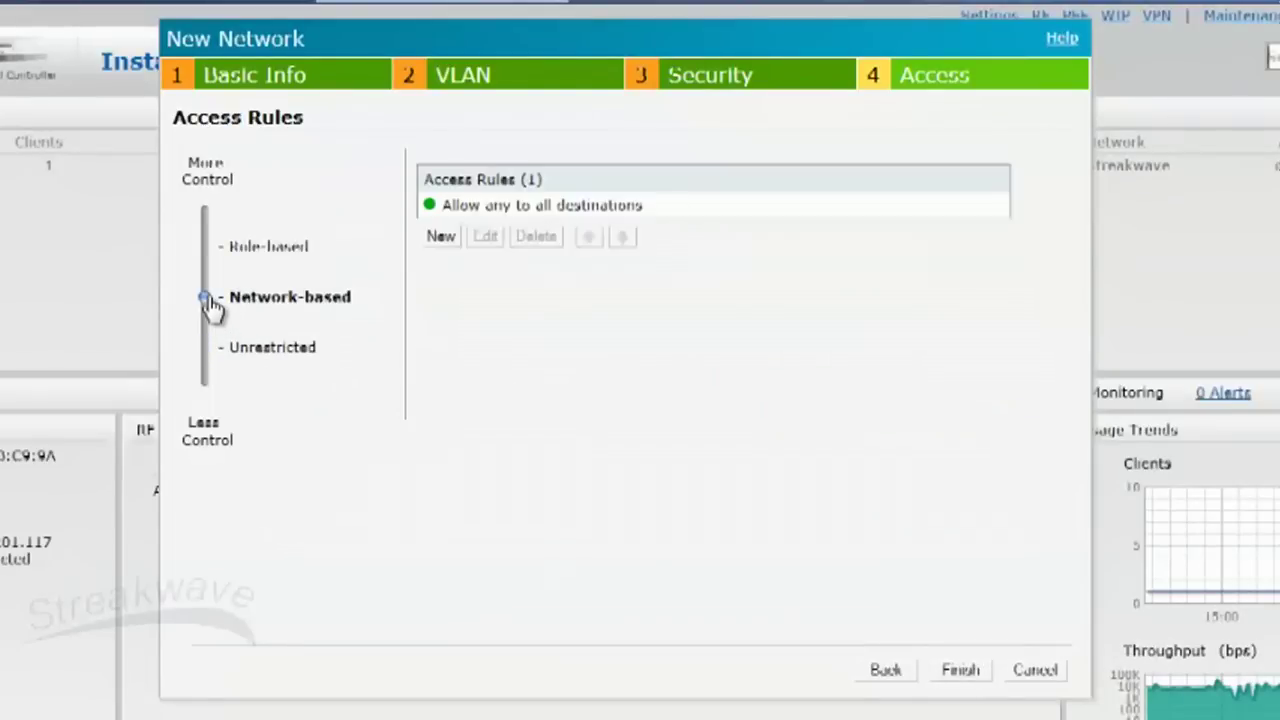
{"action": "left_click", "coordinate": [526, 210]}
{"action": "left_click", "coordinate": [485, 238]}
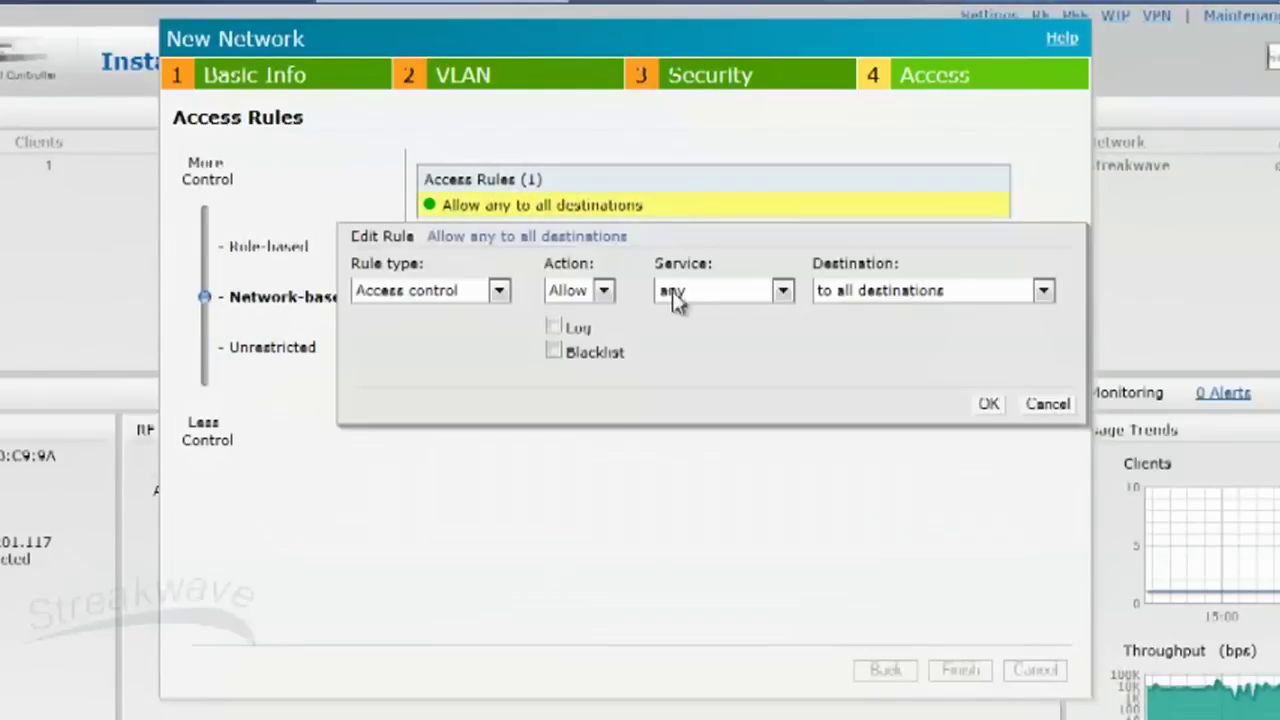
{"action": "left_click", "coordinate": [717, 290]}
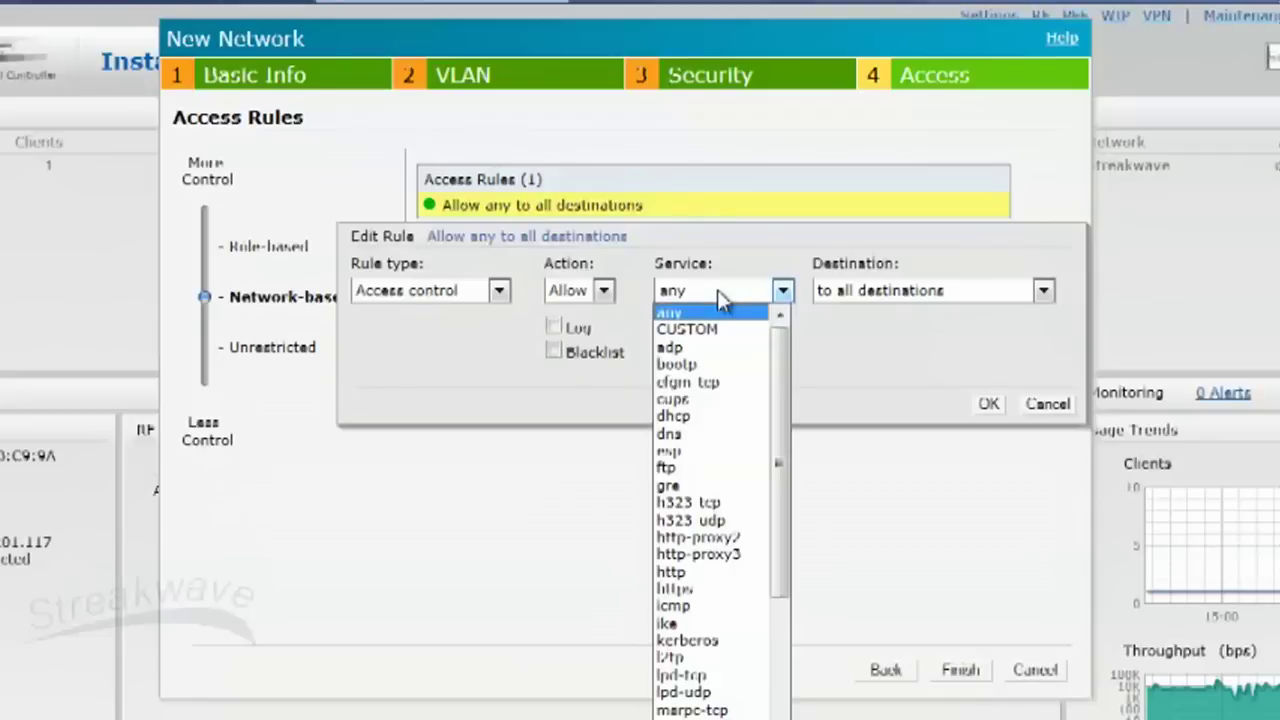
{"action": "scroll", "coordinate": [785, 535], "scroll_direction": "down", "scroll_amount": 5}
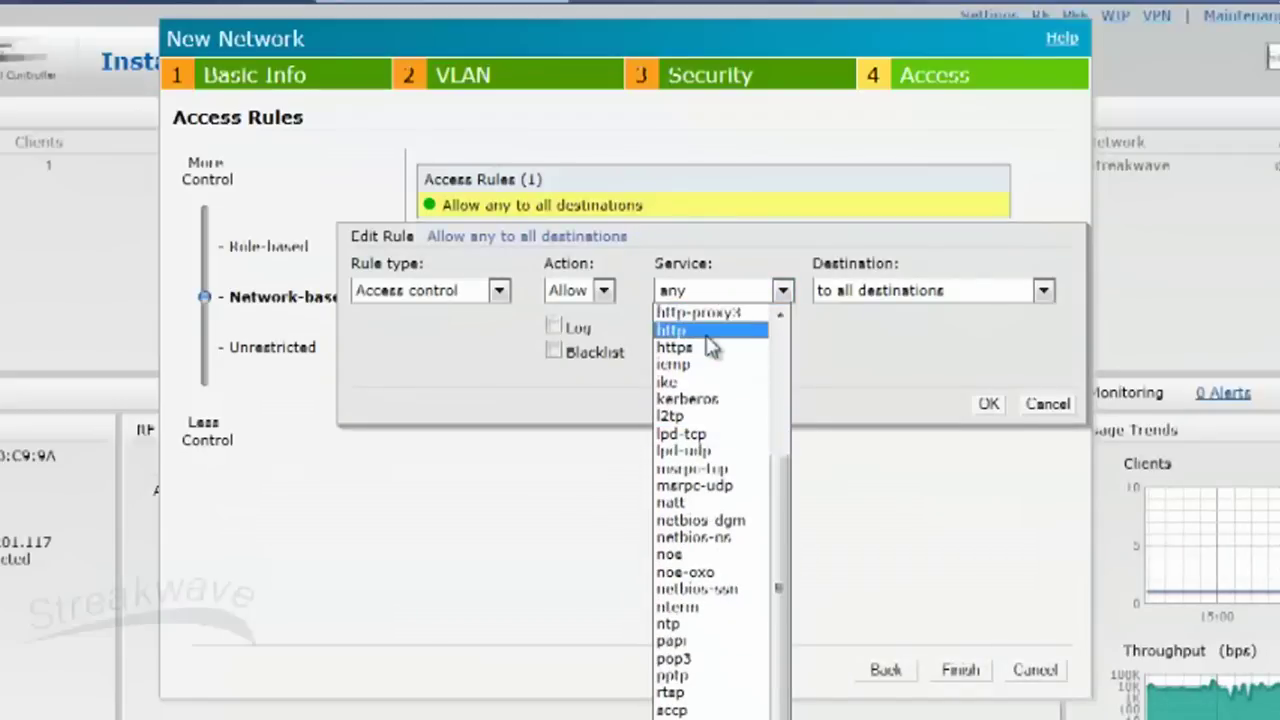
{"action": "left_click", "coordinate": [703, 333]}
{"action": "left_click", "coordinate": [987, 405]}
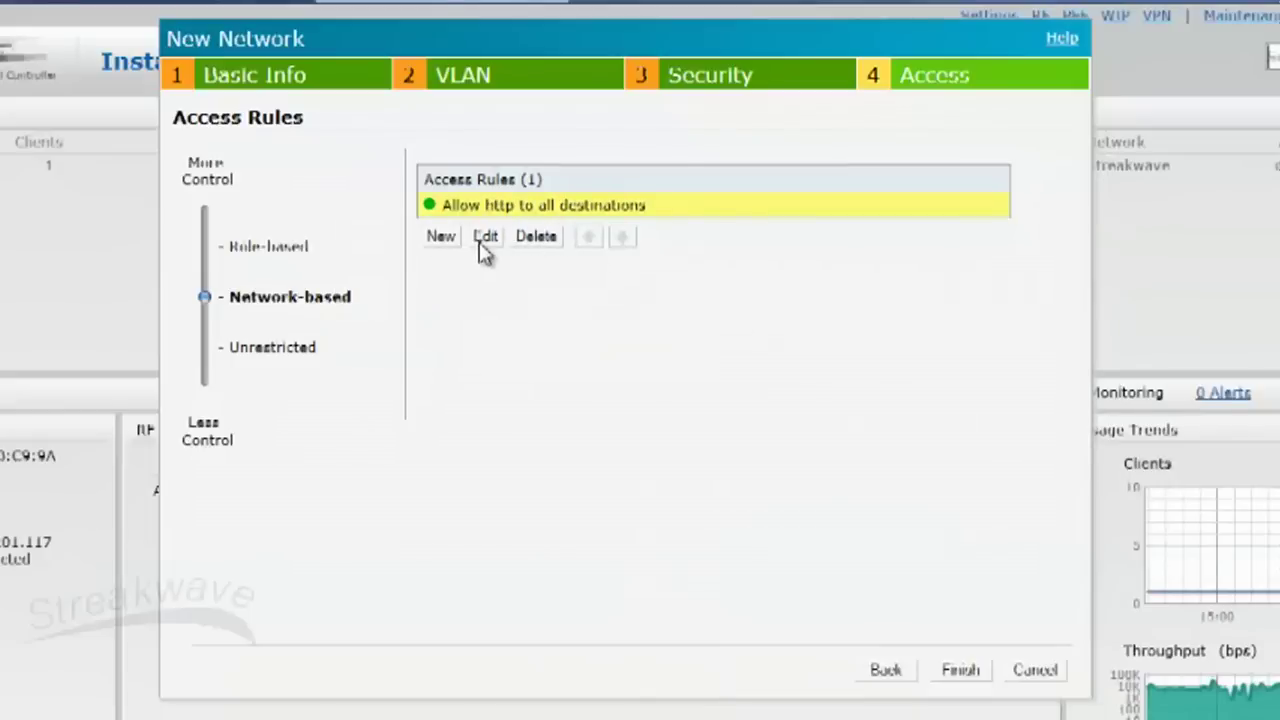
Step: Add a second access rule for https and finish the Streakwave_Guest network
{"action": "left_click", "coordinate": [442, 240]}
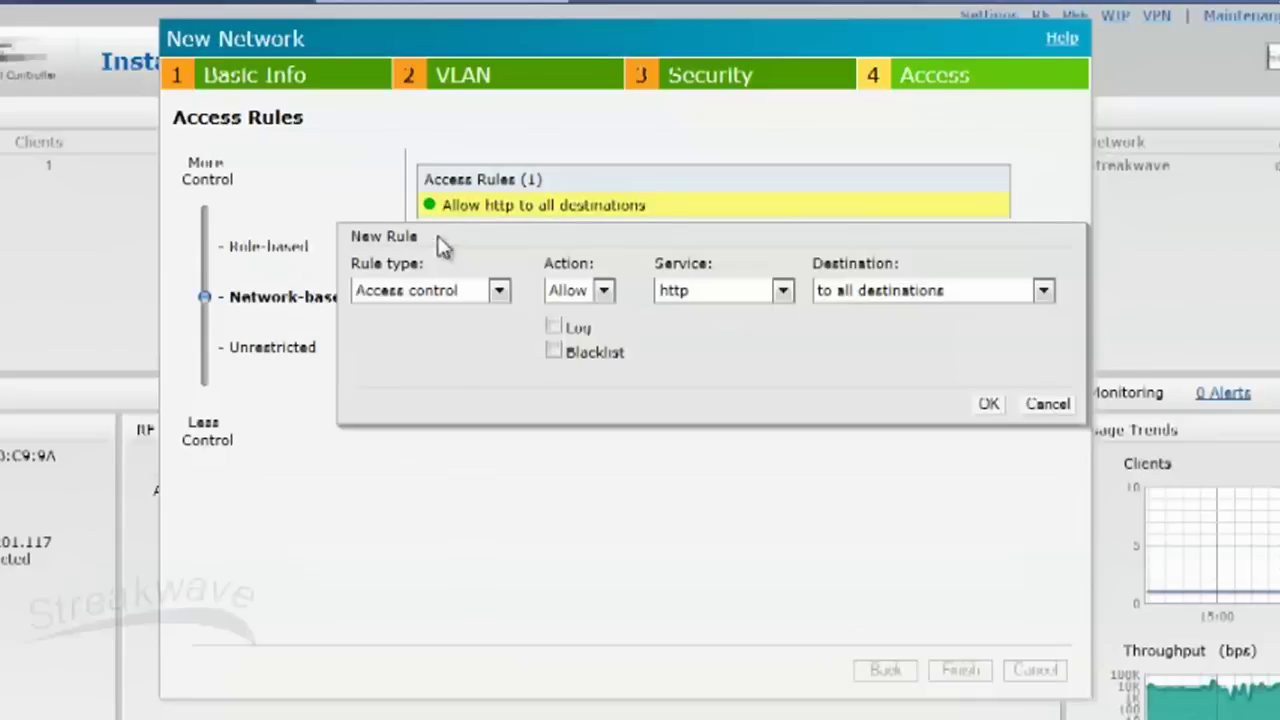
{"action": "left_click", "coordinate": [757, 303]}
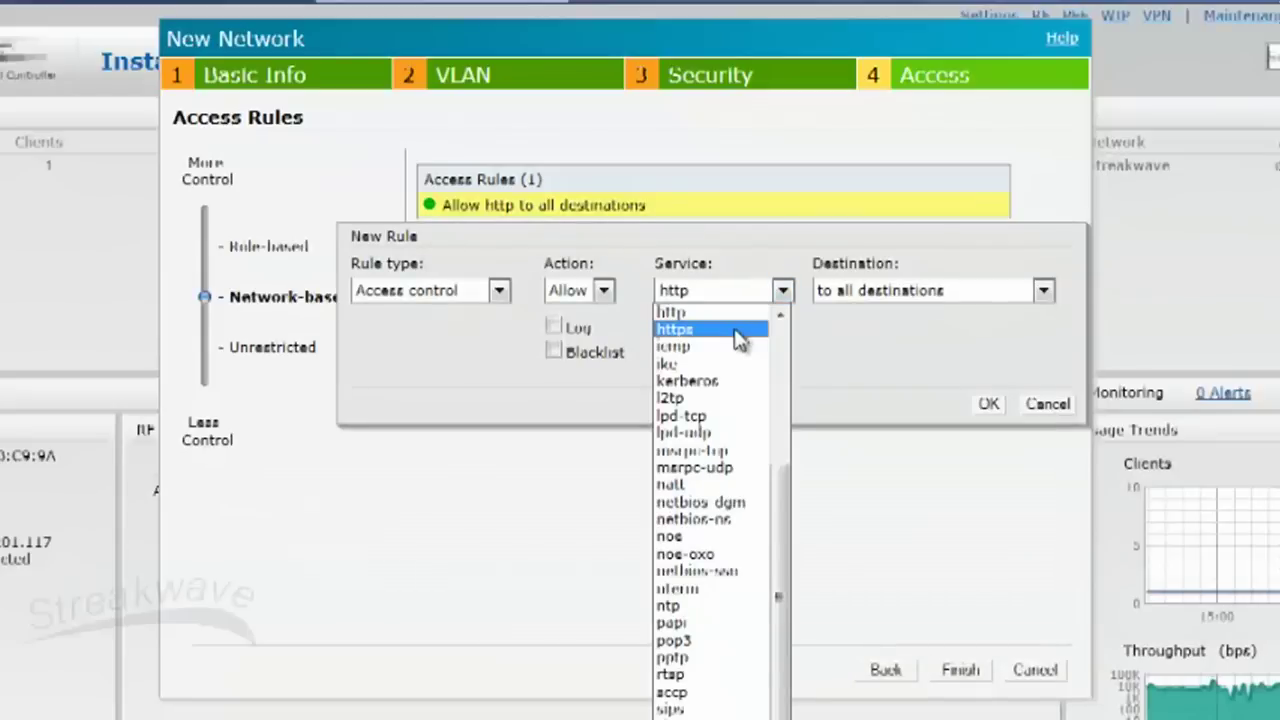
{"action": "left_click", "coordinate": [745, 330]}
{"action": "left_click", "coordinate": [988, 404]}
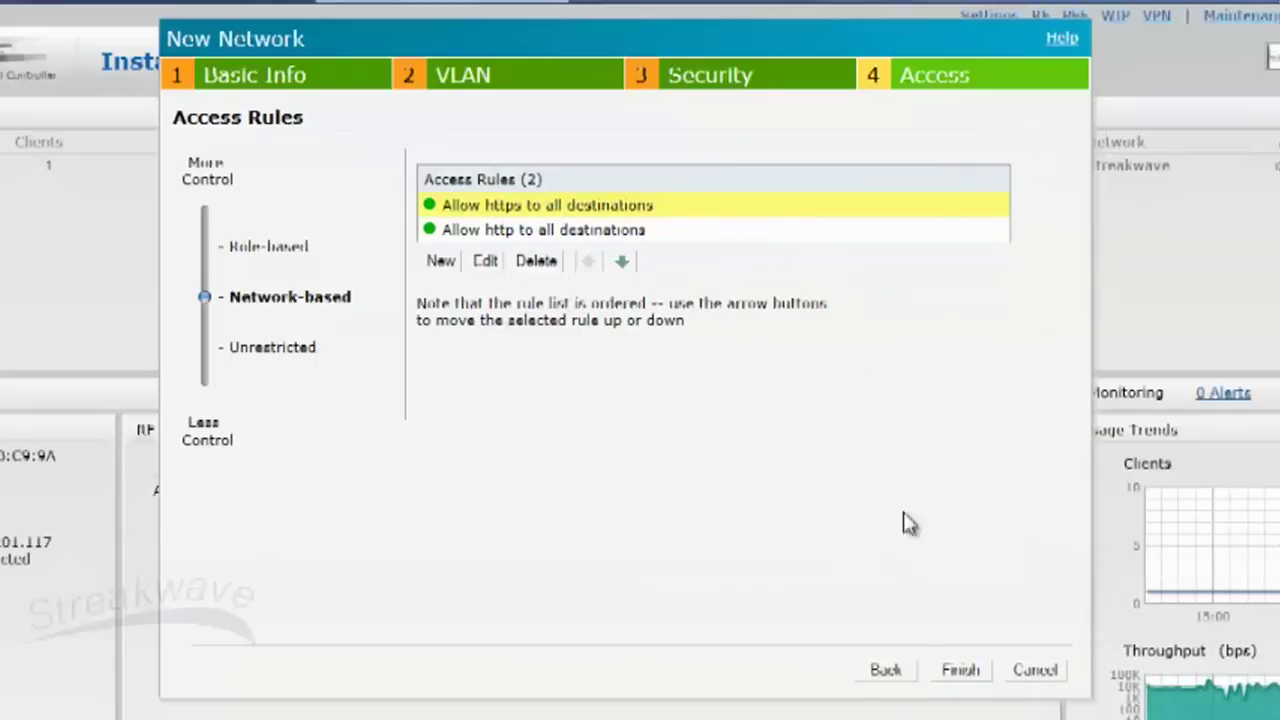
{"action": "left_click", "coordinate": [962, 670]}
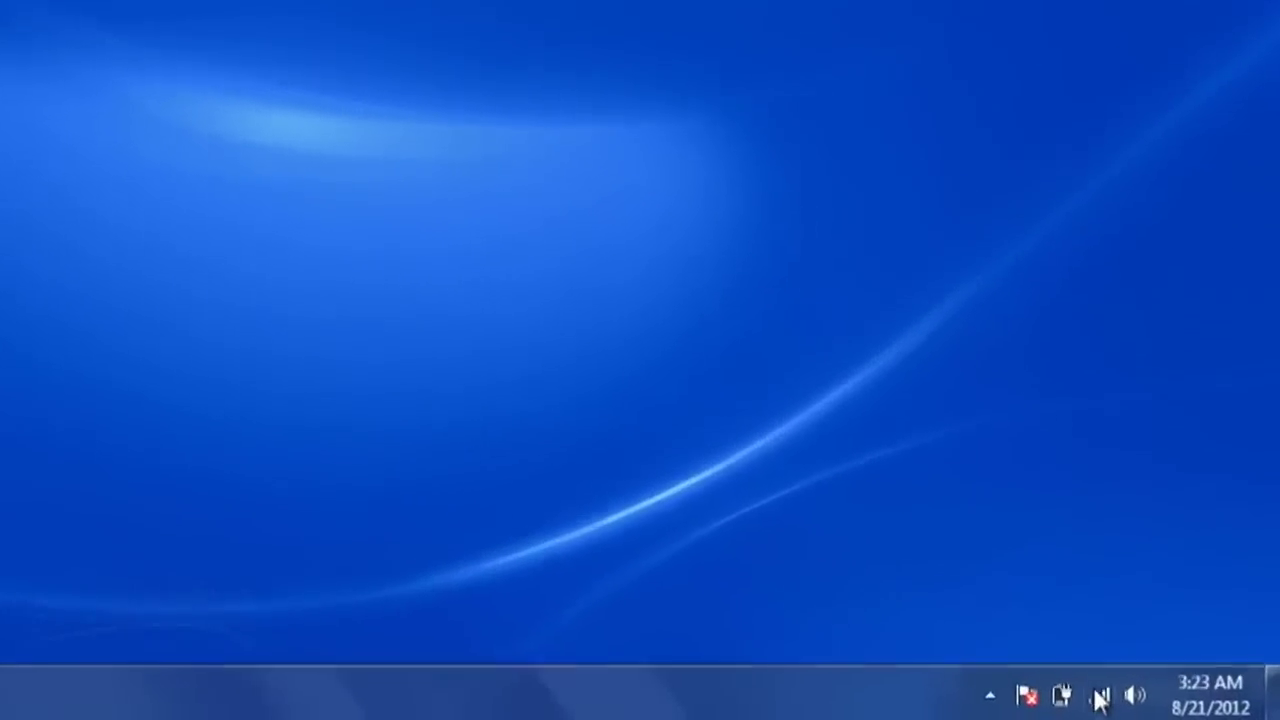
Step: Connect to Streakwave_Guest from the tray's wireless network list
{"action": "left_click", "coordinate": [1139, 700]}
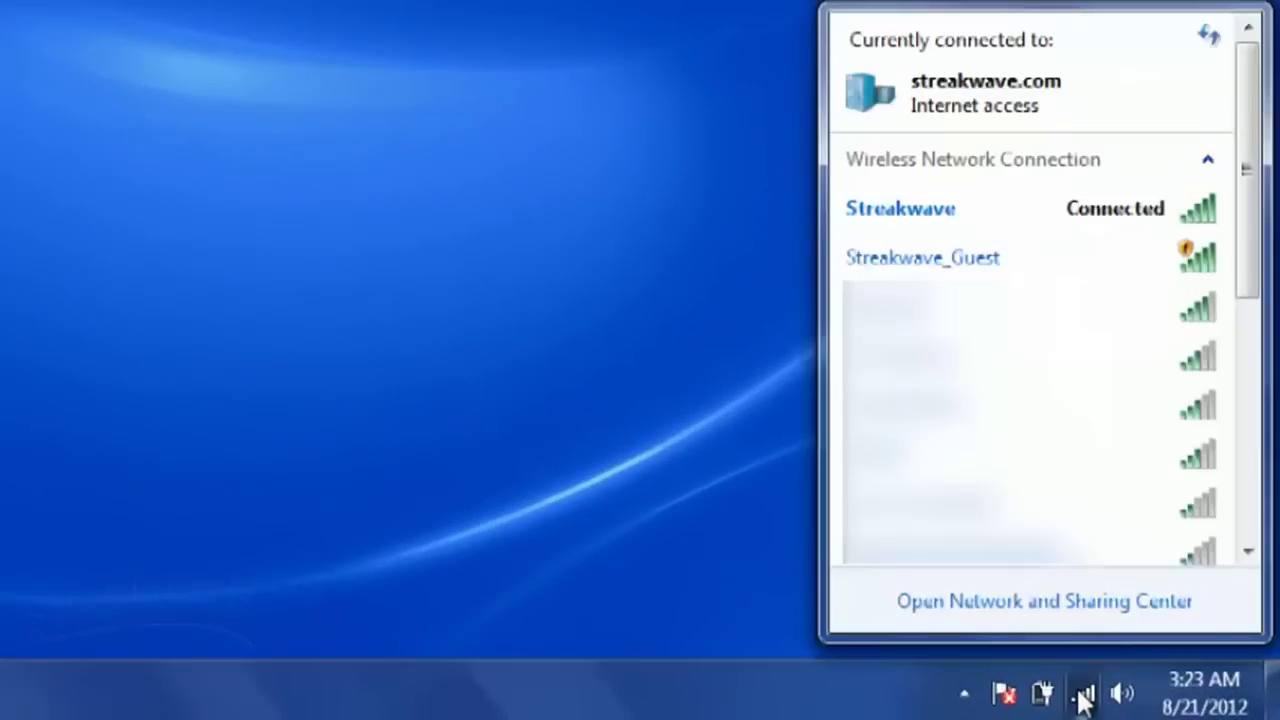
{"action": "double_click", "coordinate": [1122, 275]}
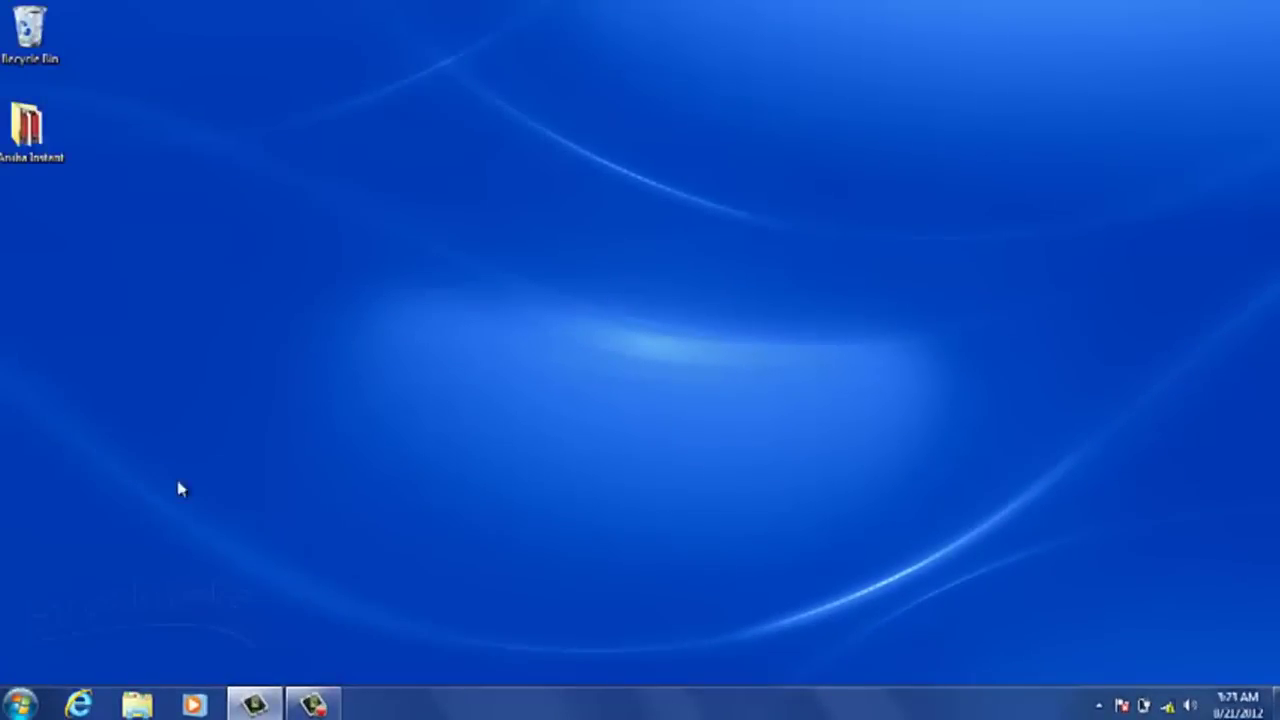
Step: In Internet Explorer, bypass the certificate error, accept the Streakwave Guest Wireless policy, and log in with guest credentials without saving the password
{"action": "left_click", "coordinate": [98, 708]}
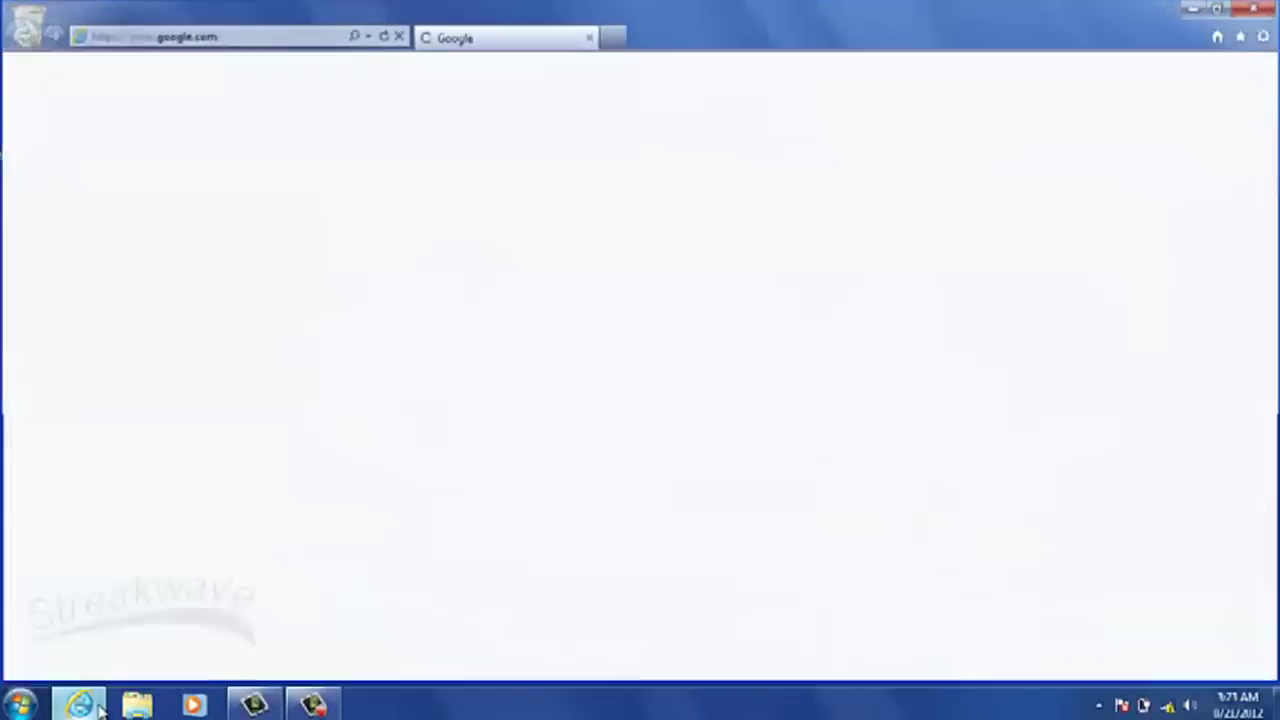
{"action": "left_click", "coordinate": [242, 292]}
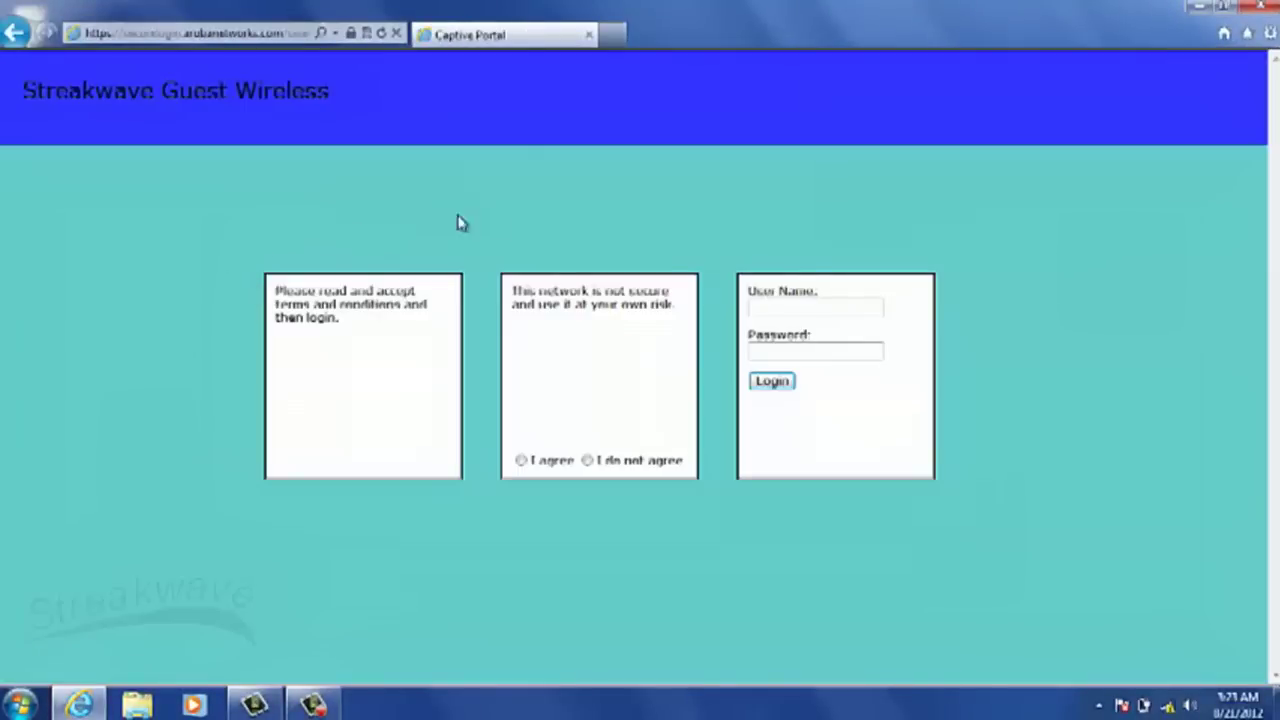
{"action": "left_click", "coordinate": [521, 461]}
{"action": "left_click", "coordinate": [840, 309]}
{"action": "key", "text": "Tab"}
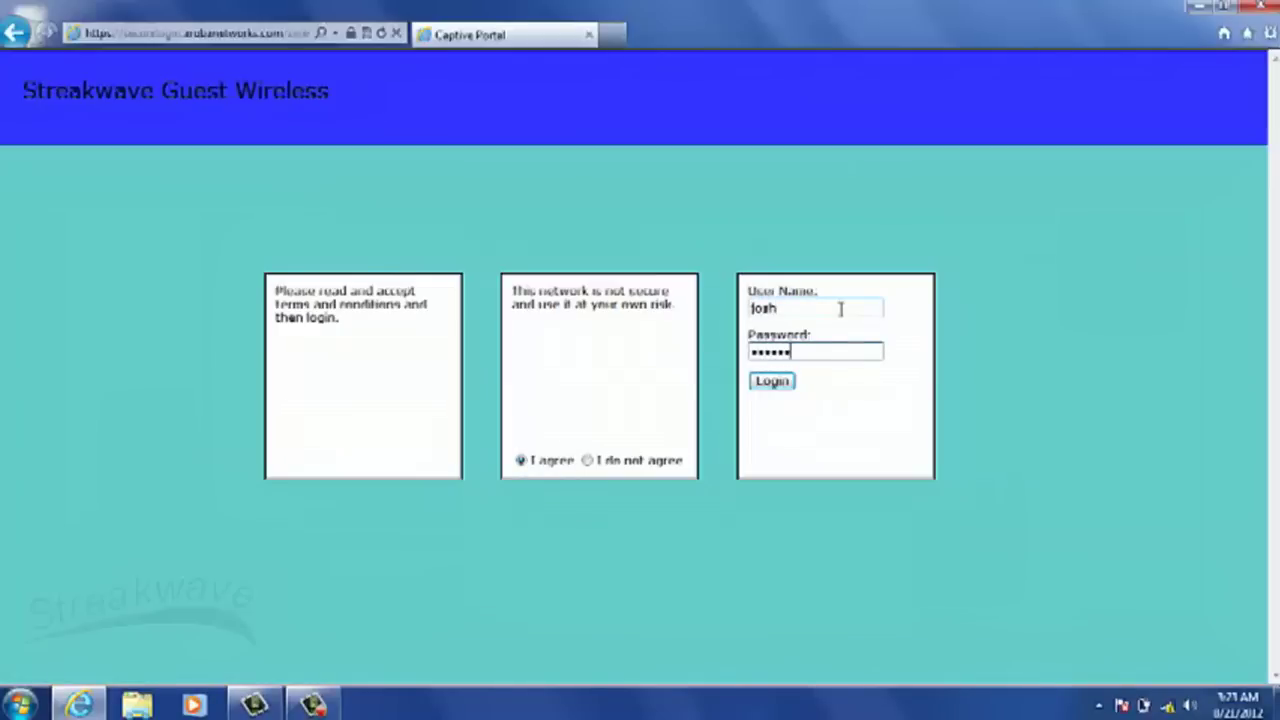
{"action": "left_click", "coordinate": [771, 381]}
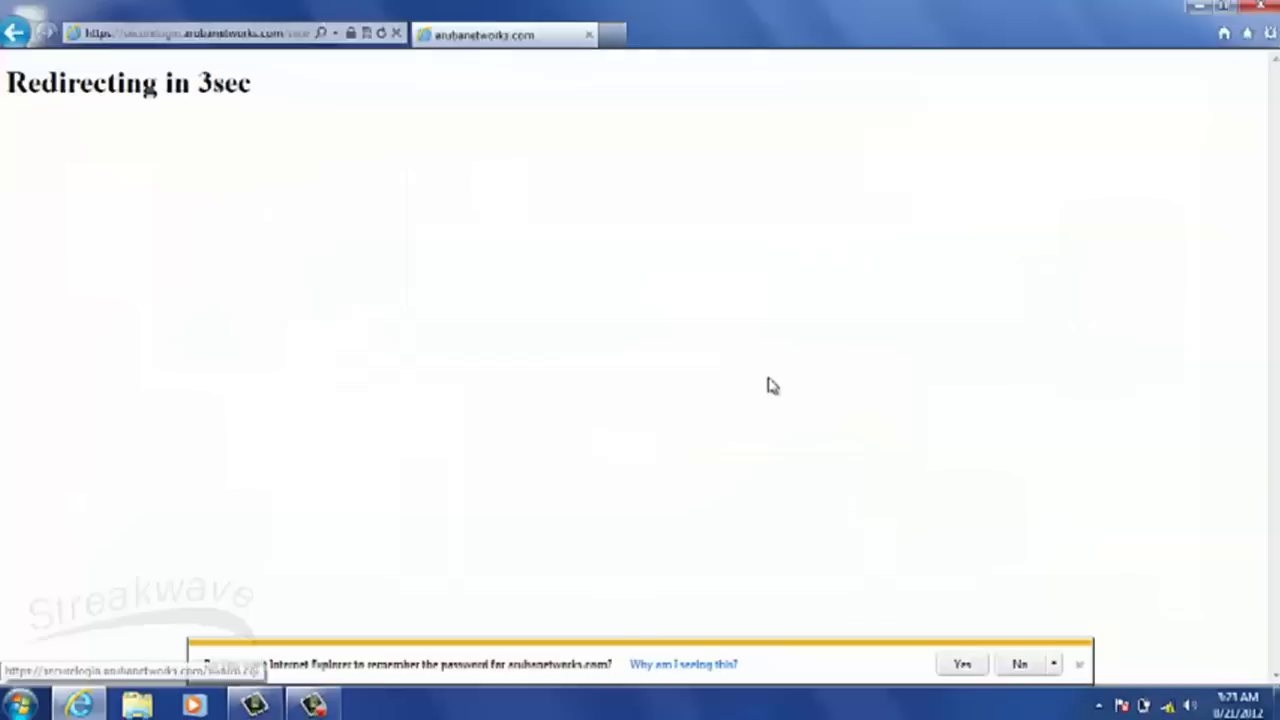
{"action": "left_click", "coordinate": [1024, 662]}
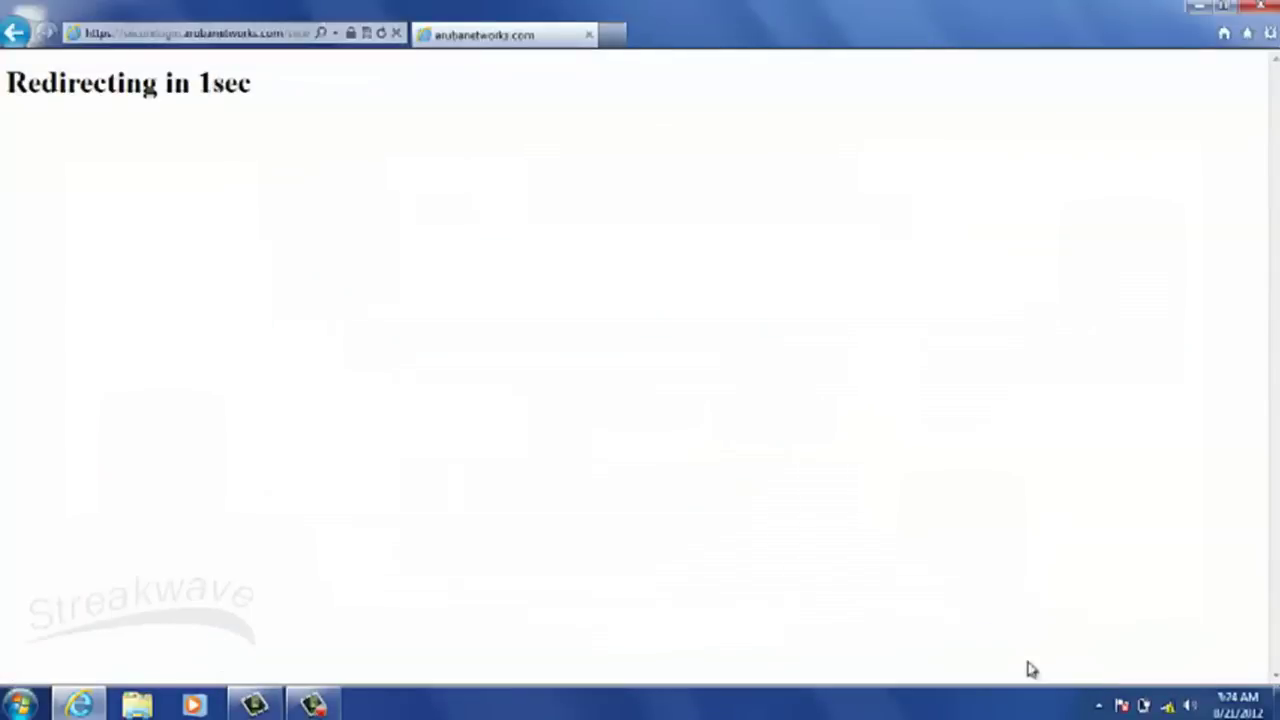